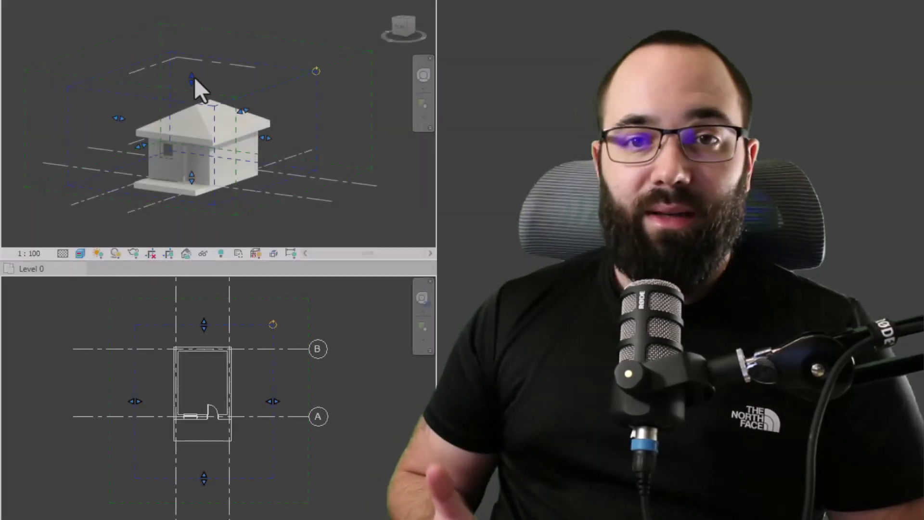
In 3D, drag the scope box's top, bottom, right and front grips, undoing one resize
{"action": "left_click_drag", "start_coordinate": [197, 73], "coordinate": [202, 38]}
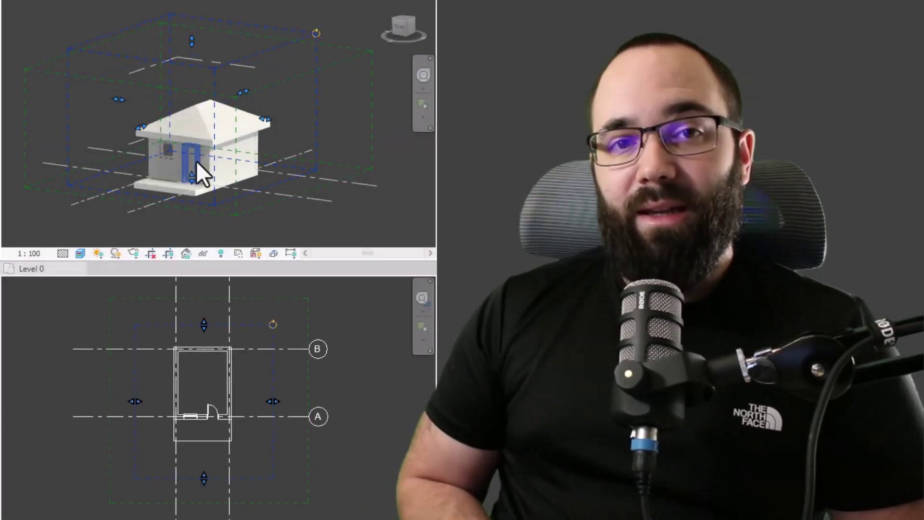
{"action": "mouse_move", "coordinate": [191, 181]}
{"action": "left_mouse_down"}
{"action": "mouse_move", "coordinate": [189, 219]}
{"action": "mouse_move", "coordinate": [192, 186]}
{"action": "left_mouse_up"}
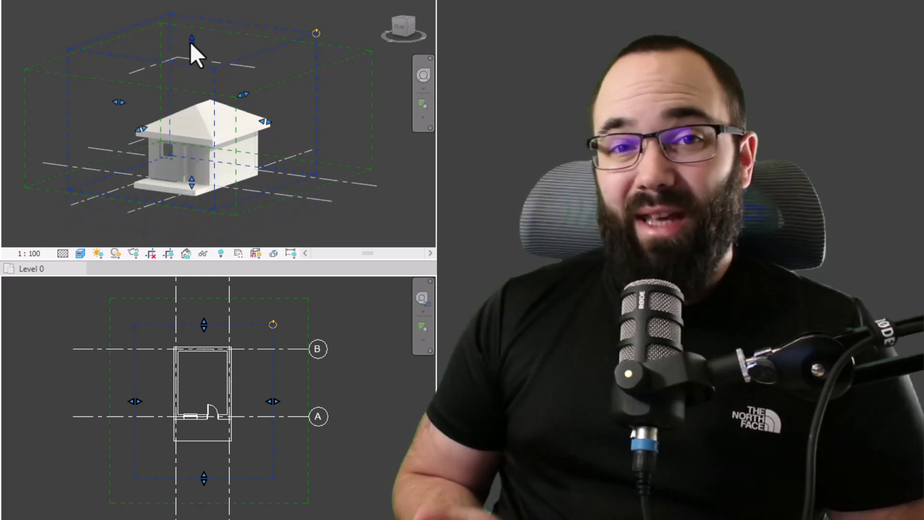
{"action": "left_click_drag", "start_coordinate": [190, 42], "coordinate": [226, 100]}
{"action": "left_click_drag", "start_coordinate": [266, 137], "coordinate": [304, 161]}
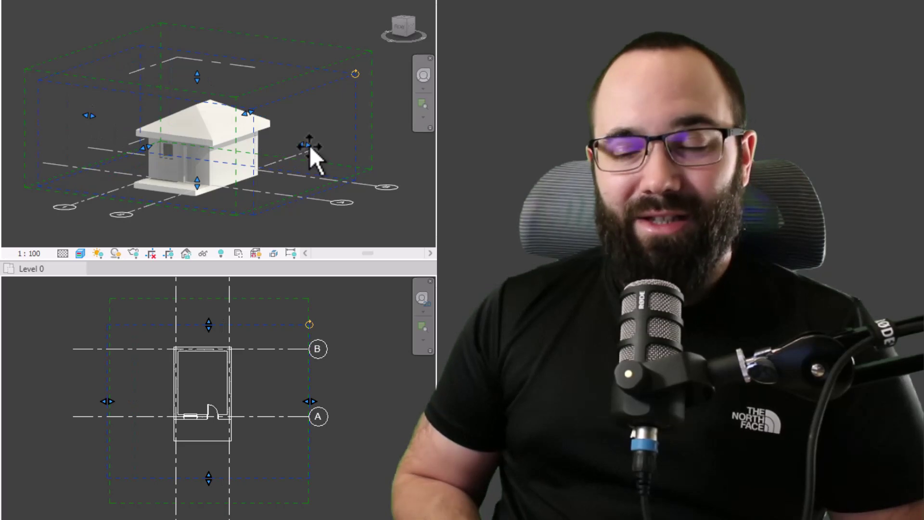
{"action": "left_click_drag", "start_coordinate": [310, 145], "coordinate": [282, 149]}
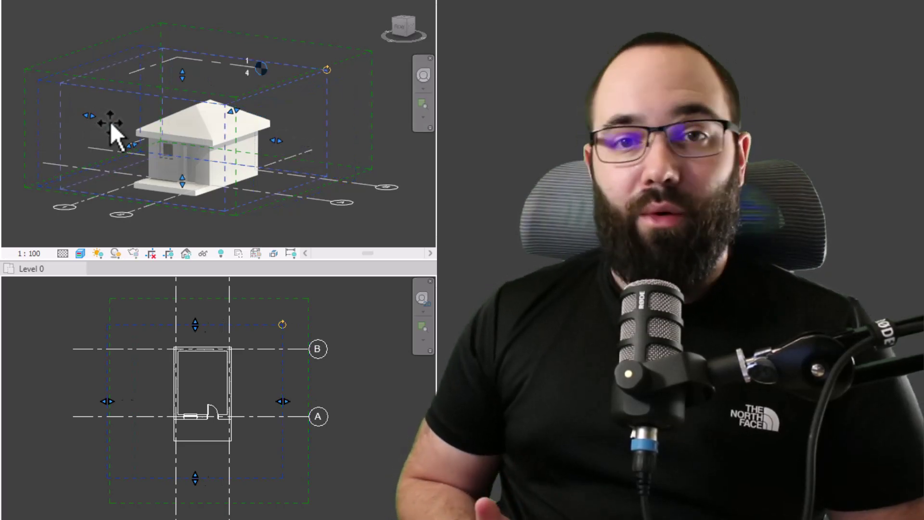
{"action": "key", "text": "ctrl+z"}
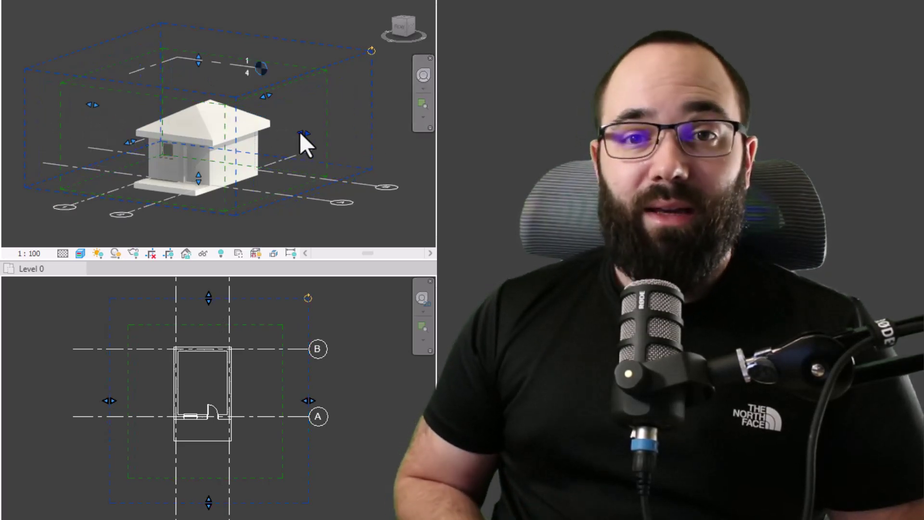
{"action": "left_click_drag", "start_coordinate": [301, 131], "coordinate": [340, 159]}
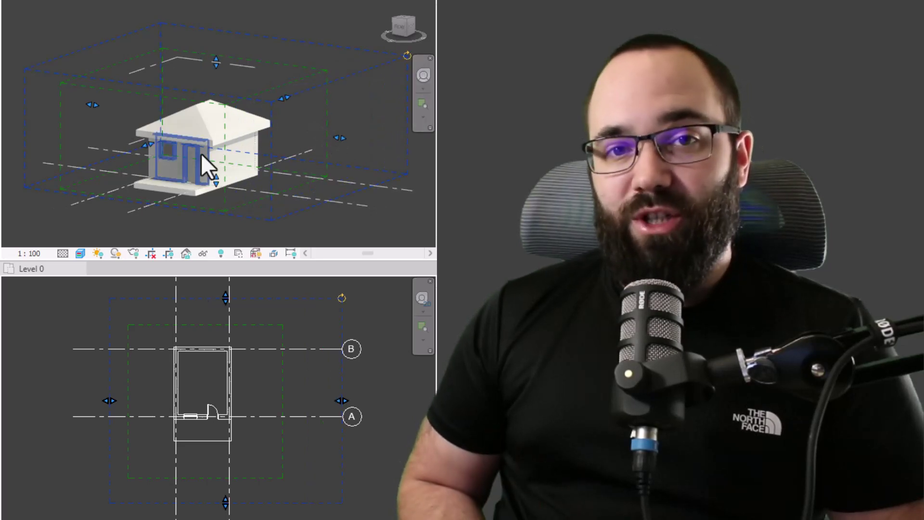
{"action": "left_click_drag", "start_coordinate": [147, 145], "coordinate": [126, 177]}
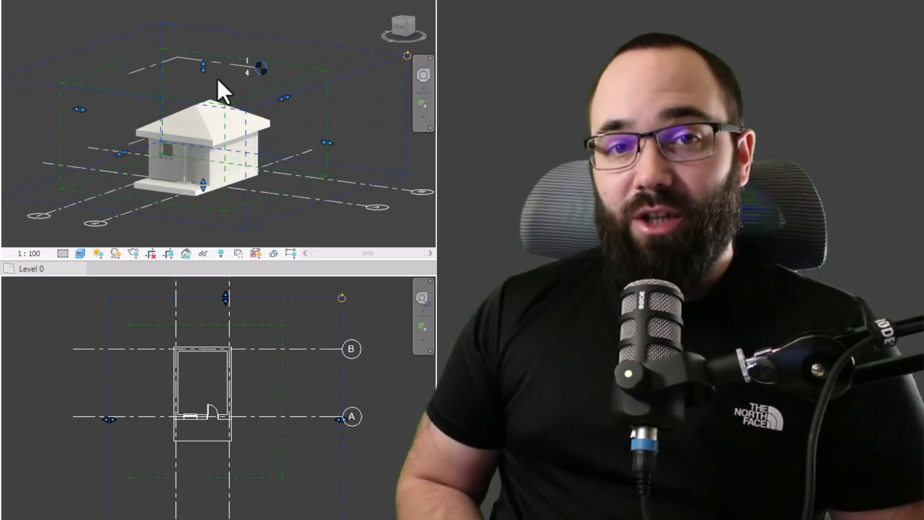
{"action": "mouse_move", "coordinate": [202, 68]}
{"action": "left_mouse_down"}
{"action": "mouse_move", "coordinate": [207, 24]}
{"action": "mouse_move", "coordinate": [203, 80]}
{"action": "left_mouse_up"}
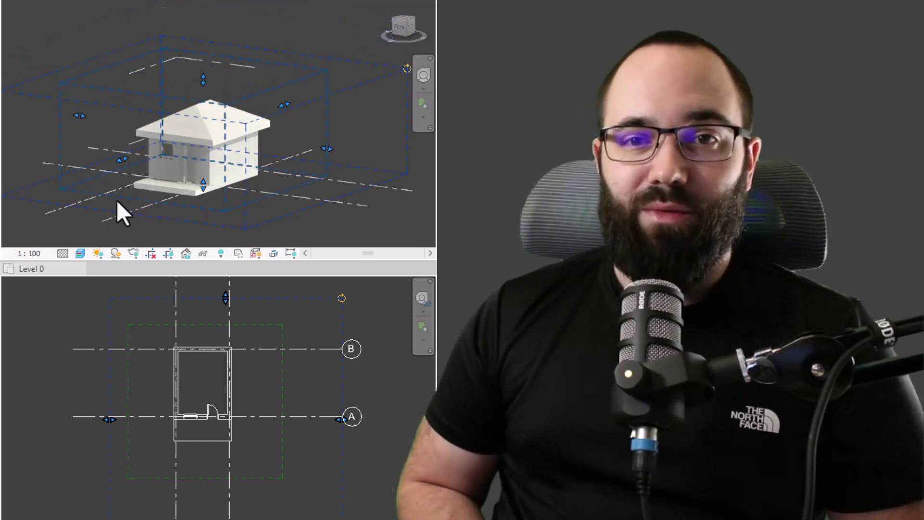
{"action": "left_click_drag", "start_coordinate": [121, 159], "coordinate": [298, 176]}
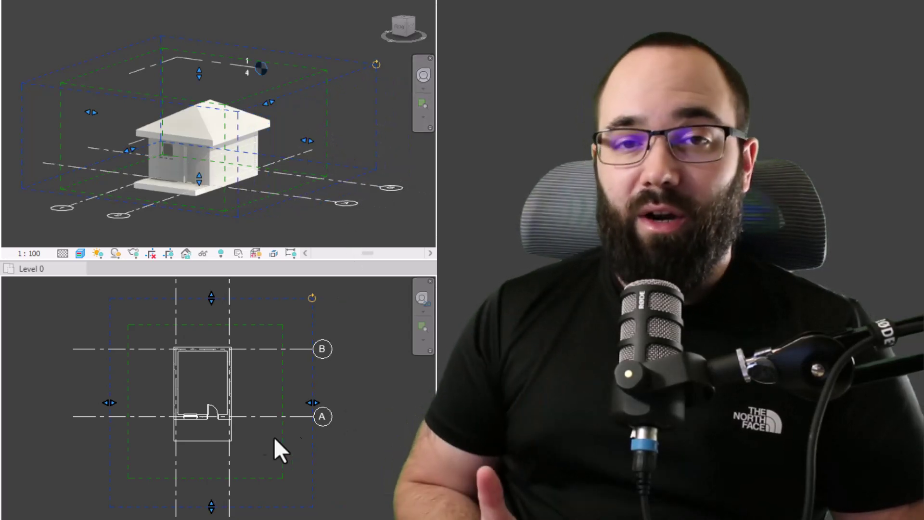
In the Level 0 plan, pull the scope box's right side inward and select the inner scope box
{"action": "left_click", "coordinate": [313, 402]}
{"action": "left_click_drag", "start_coordinate": [311, 402], "coordinate": [306, 406]}
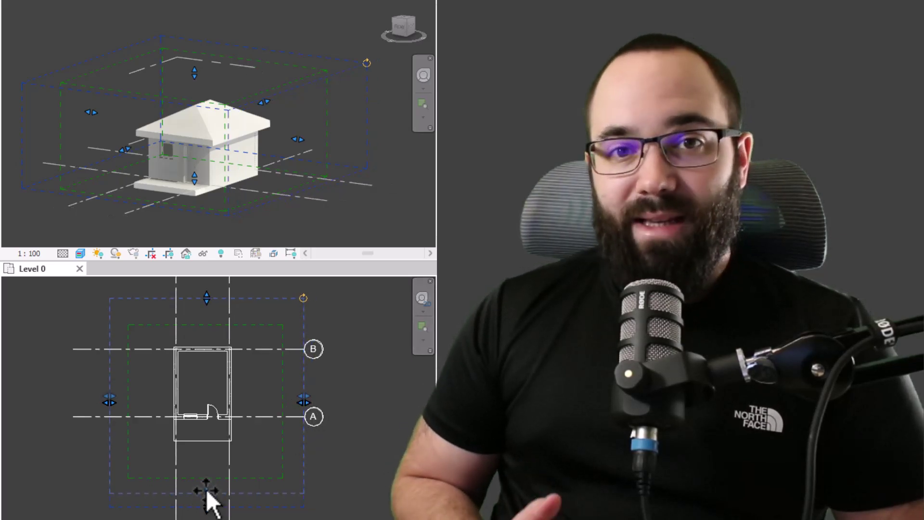
{"action": "left_click", "coordinate": [204, 476]}
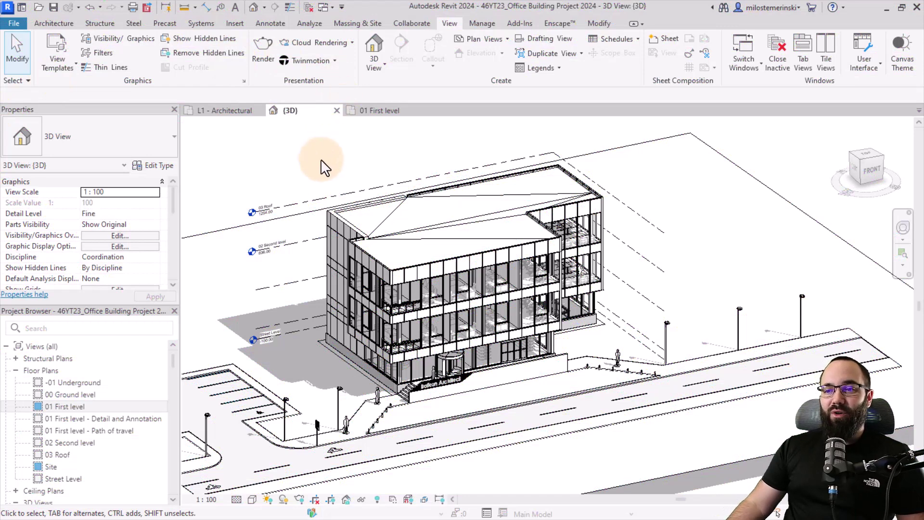
Orbit the office building slightly, then show the 01 First level floor plan zoomed in
{"action": "middle_click_drag", "start_coordinate": [302, 161], "coordinate": [282, 165], "text": "shift"}
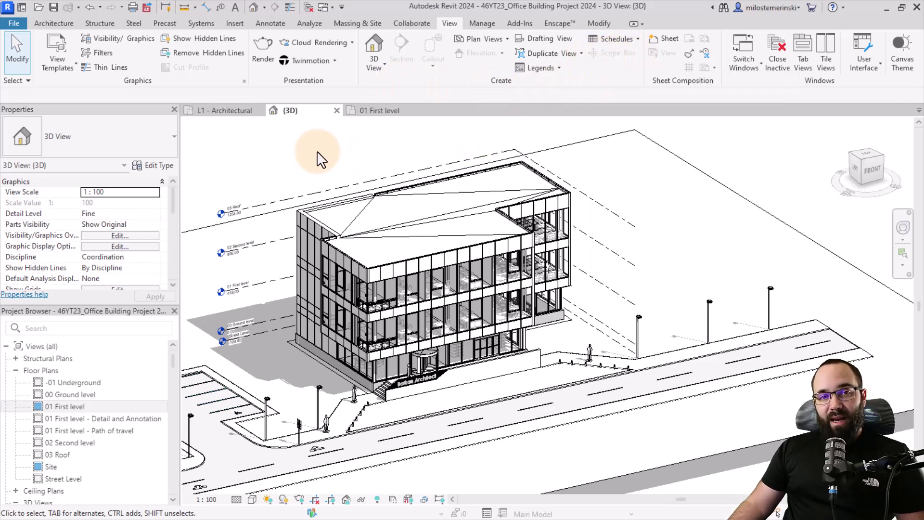
{"action": "left_click", "coordinate": [370, 110]}
{"action": "scroll", "coordinate": [364, 256], "scroll_direction": "up", "scroll_amount": 4}
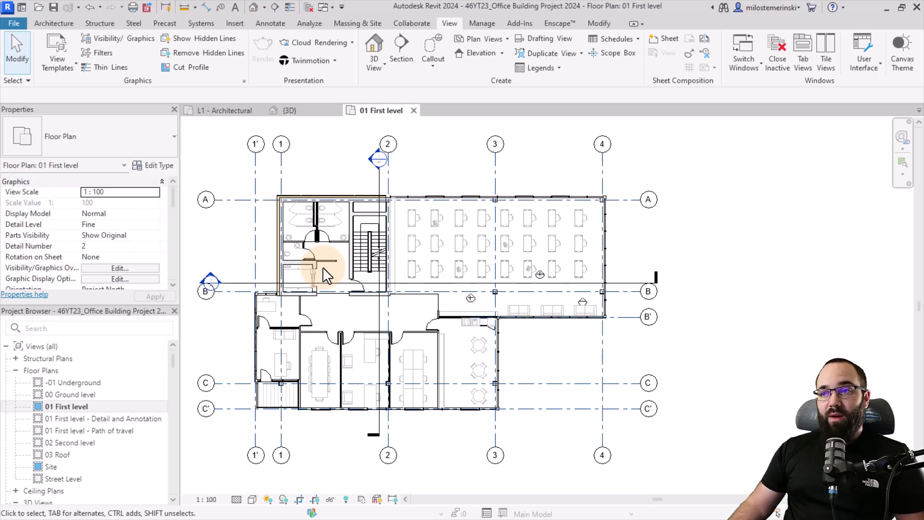
Start a Scope Box and place its first corner at the restroom and stair core's top-left
{"action": "left_click", "coordinate": [611, 54]}
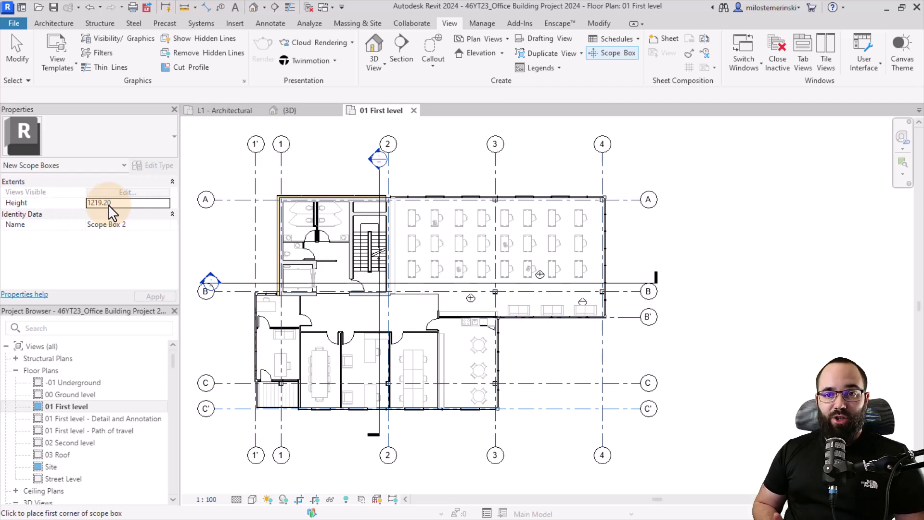
{"action": "left_click", "coordinate": [263, 226]}
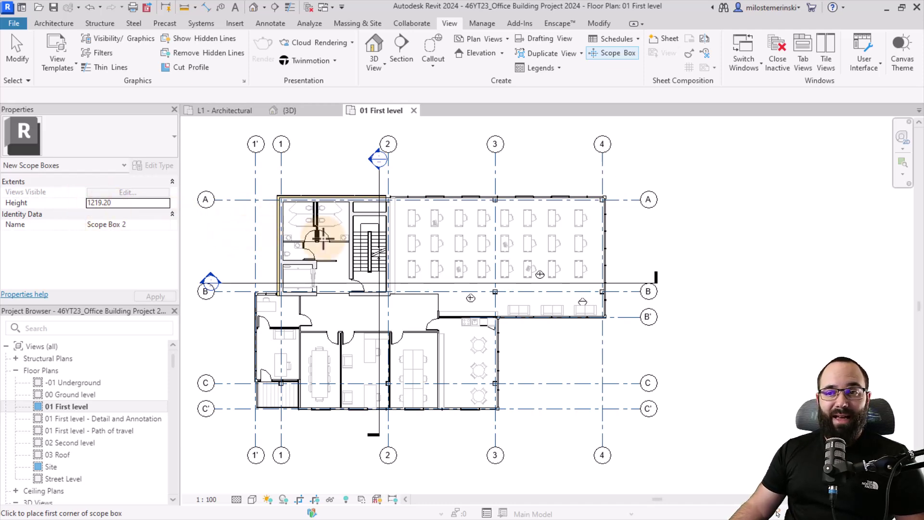
{"action": "scroll", "coordinate": [324, 238], "scroll_direction": "up", "scroll_amount": 3}
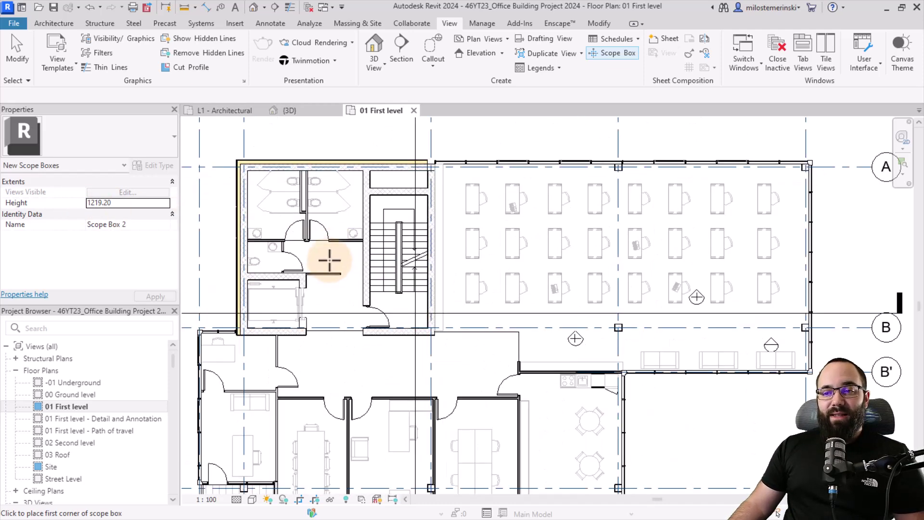
{"action": "scroll", "coordinate": [330, 260], "scroll_direction": "up", "scroll_amount": 2}
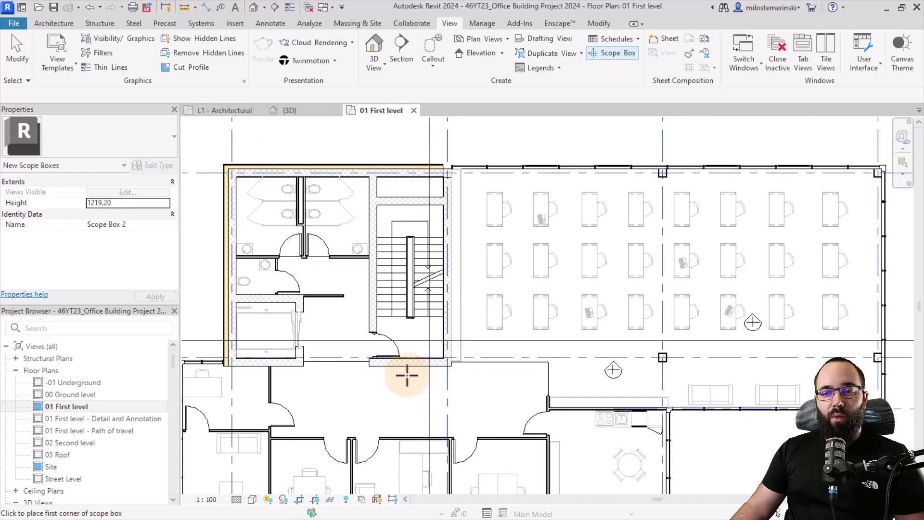
{"action": "middle_click_drag", "start_coordinate": [375, 393], "coordinate": [380, 385]}
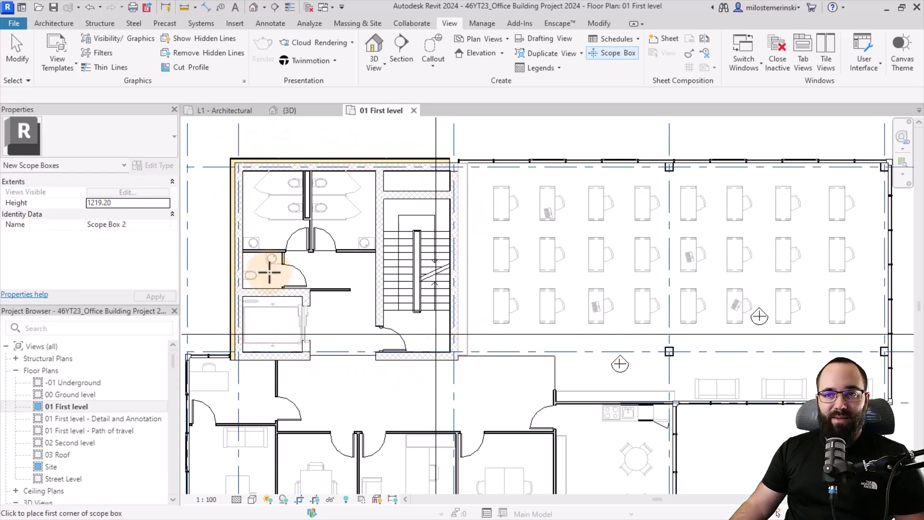
{"action": "left_click", "coordinate": [220, 151]}
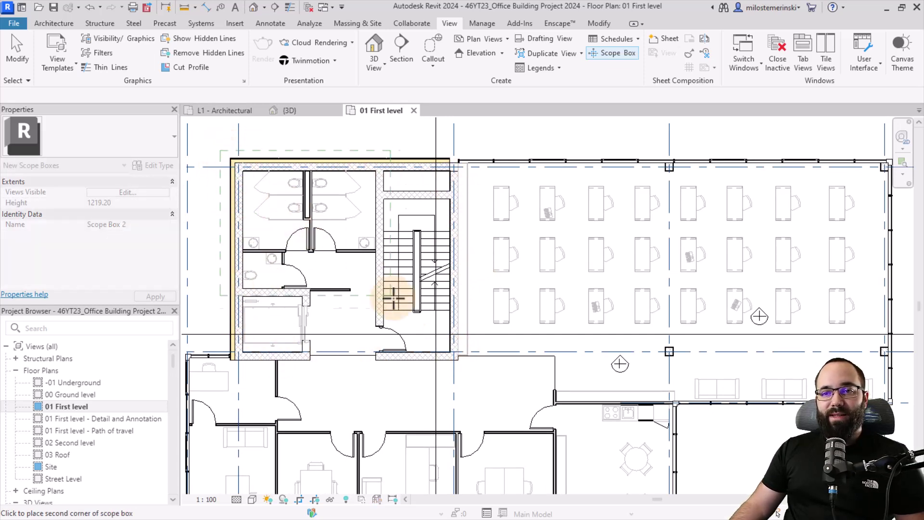
Place the opposite corner and name the scope box 'Scope Box - Structure'
{"action": "left_click", "coordinate": [465, 368]}
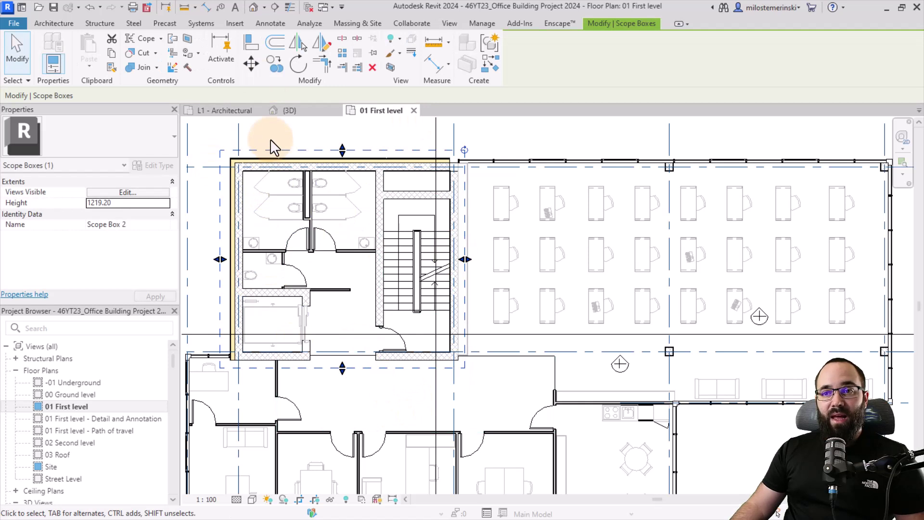
{"action": "left_click", "coordinate": [149, 227]}
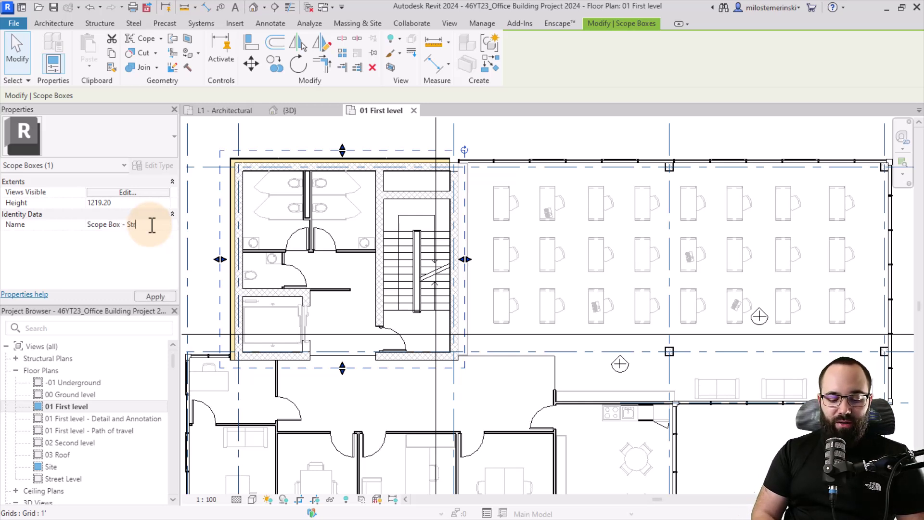
{"action": "type", "text": "ucture"}
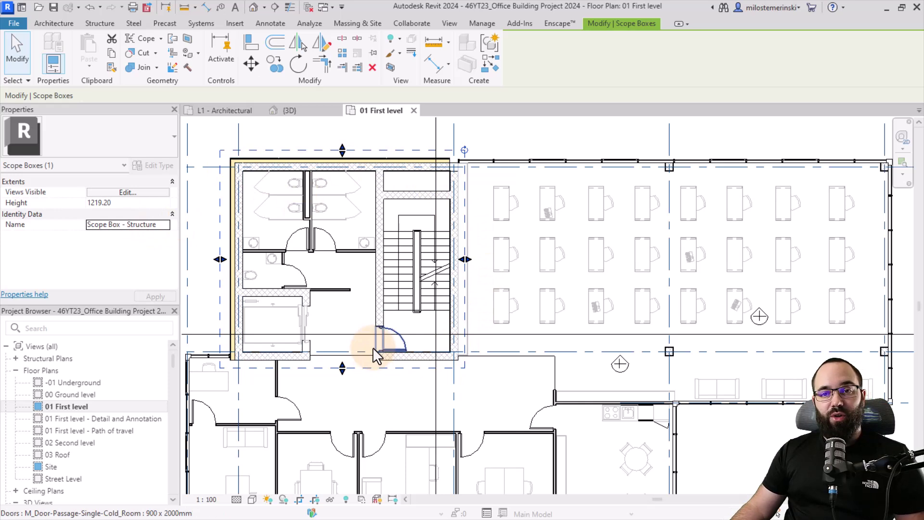
Deselect the new scope box, reframe the plan, and select the 01 First level view in the Project Browser
{"action": "left_click", "coordinate": [275, 145]}
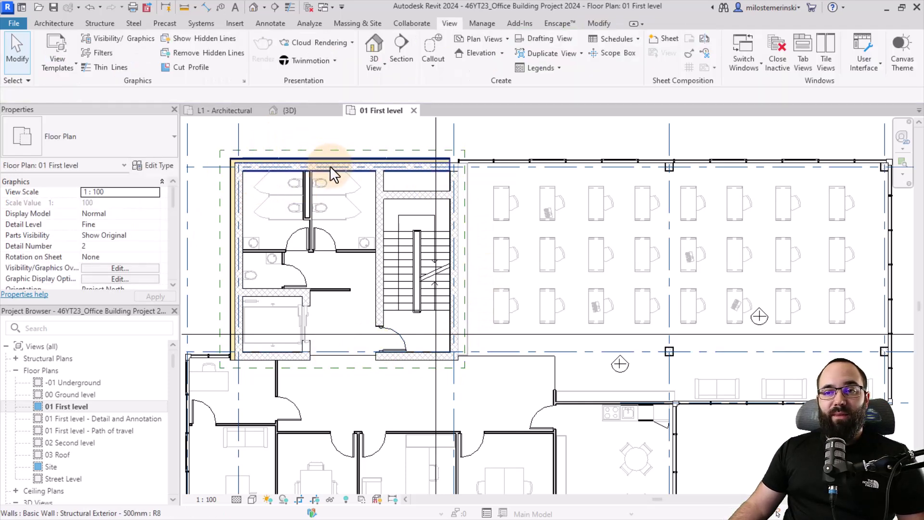
{"action": "scroll", "coordinate": [330, 165], "scroll_direction": "down", "scroll_amount": 3}
{"action": "scroll", "coordinate": [282, 149], "scroll_direction": "up", "scroll_amount": 1}
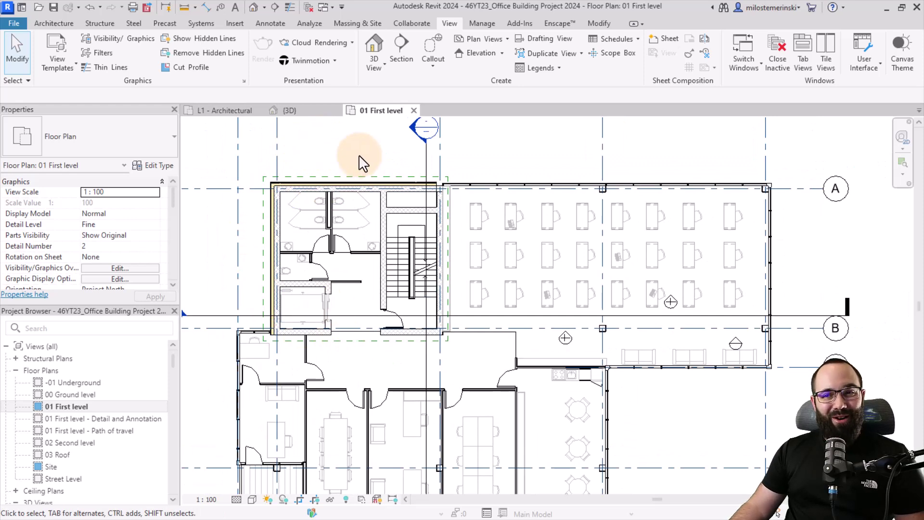
{"action": "middle_click_drag", "start_coordinate": [358, 168], "coordinate": [332, 171]}
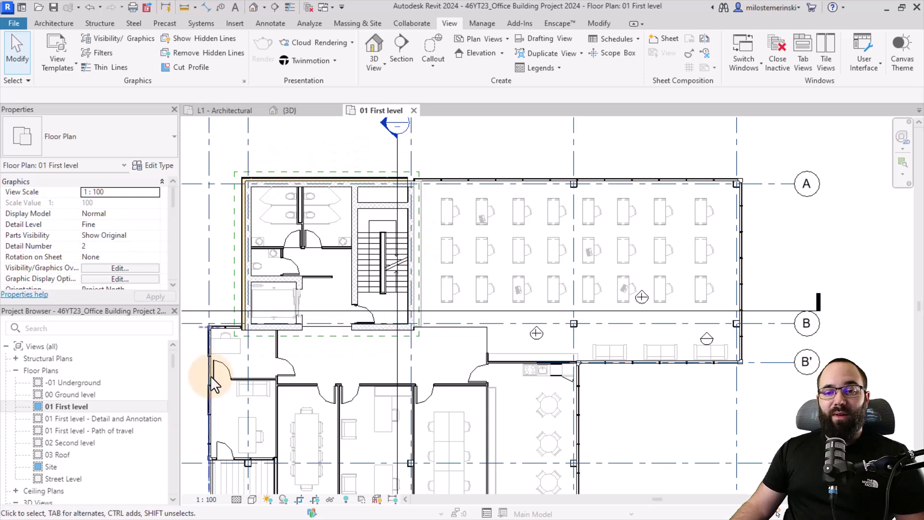
{"action": "left_click", "coordinate": [80, 409]}
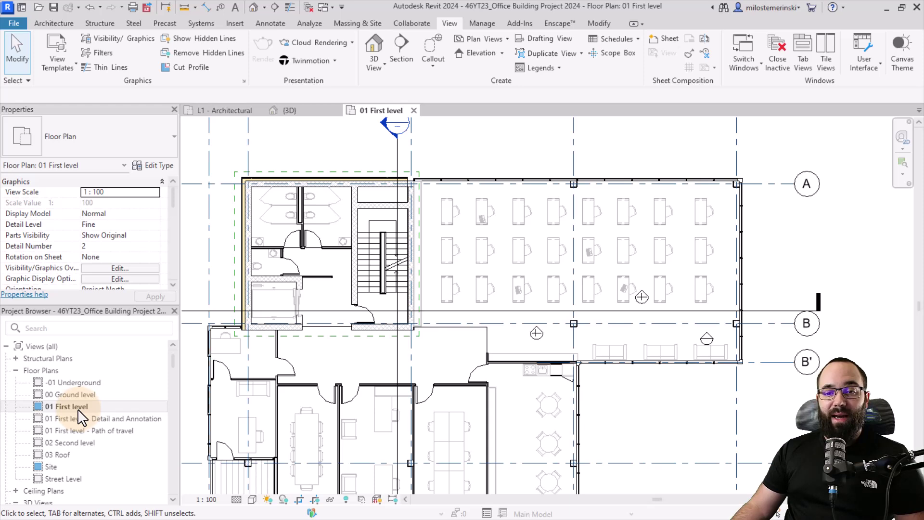
Create a dependent copy of the 01 First level view
{"action": "right_click", "coordinate": [80, 409]}
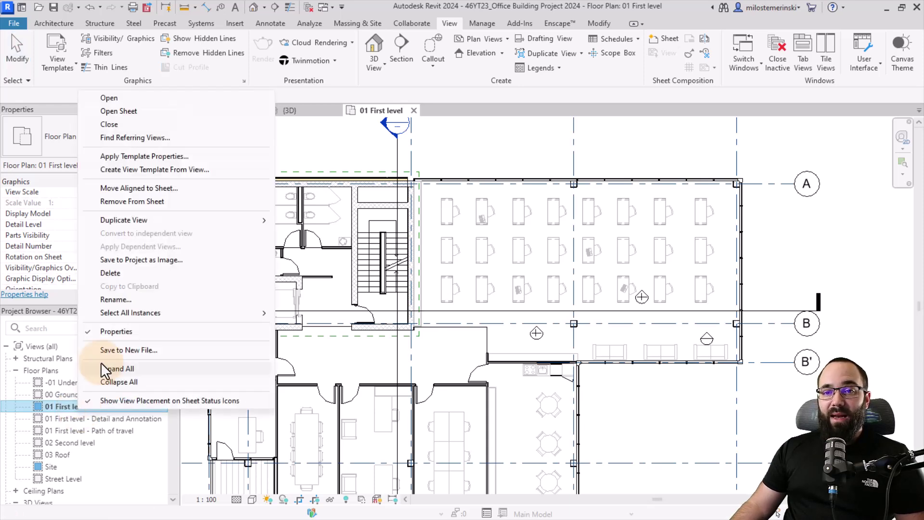
{"action": "mouse_move", "coordinate": [134, 224]}
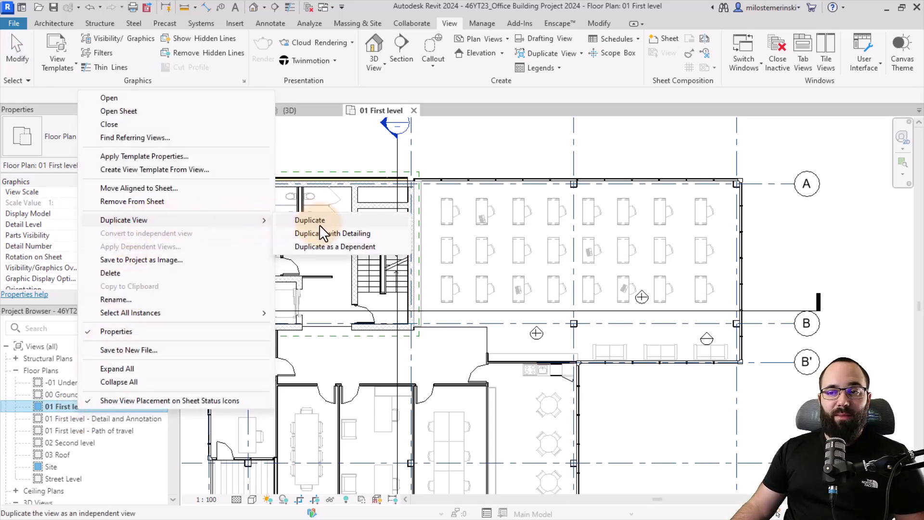
{"action": "left_click", "coordinate": [311, 247]}
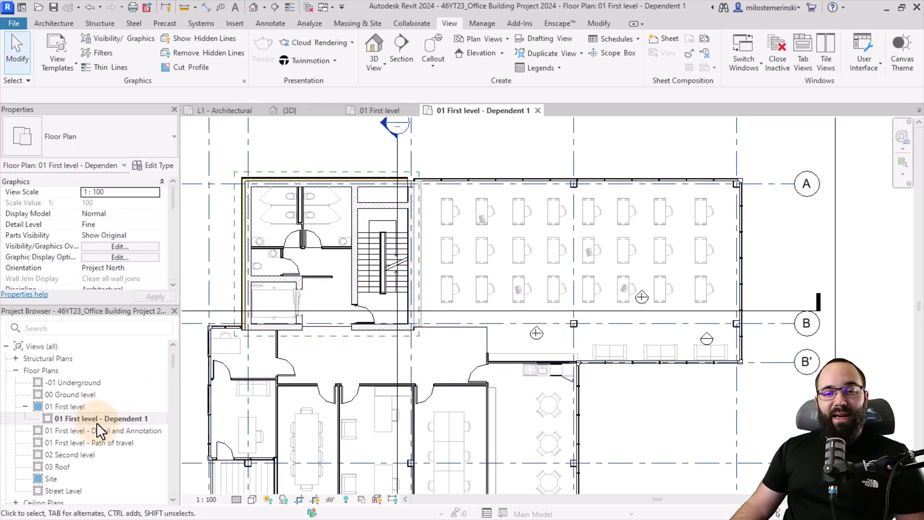
Rename 'Dependent 1' to '01 First level - Structural Core'
{"action": "right_click", "coordinate": [102, 420]}
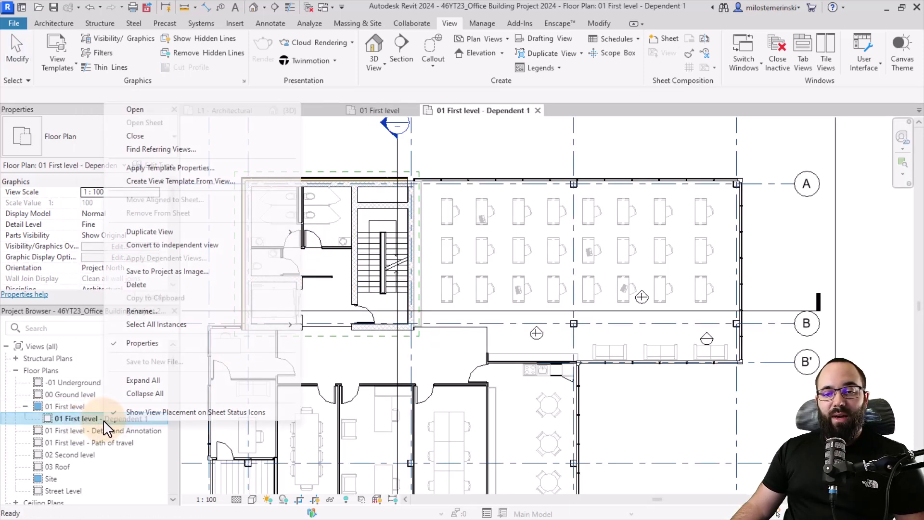
{"action": "left_click", "coordinate": [141, 313]}
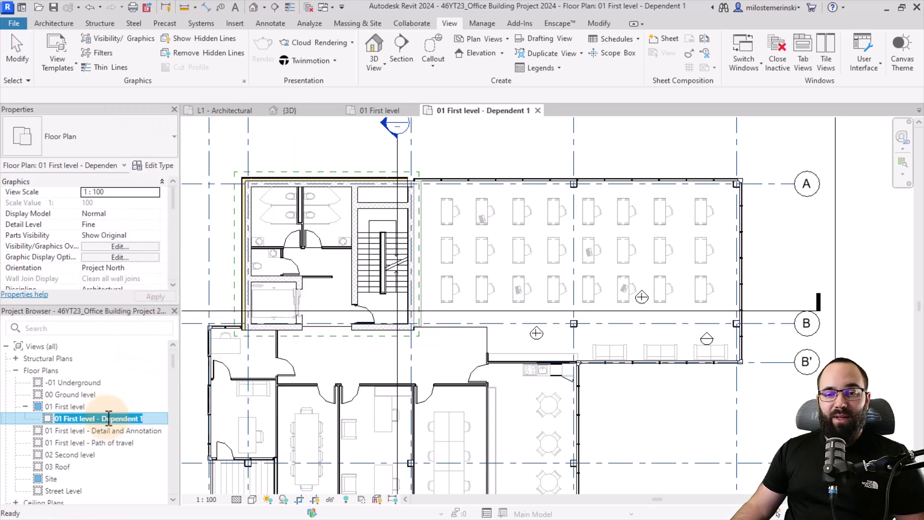
{"action": "left_click", "coordinate": [106, 418]}
{"action": "key", "text": "shift+End"}
{"action": "type", "text": "Structural Core"}
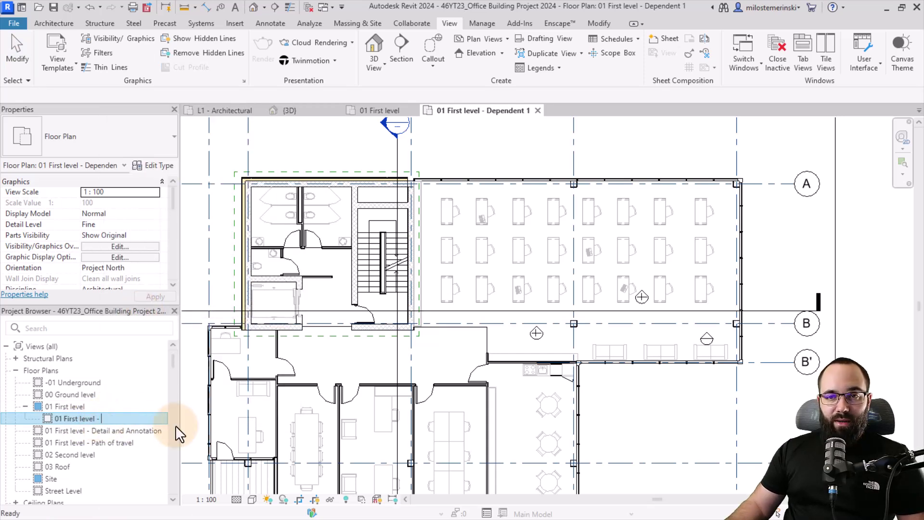
{"action": "key", "text": "Return"}
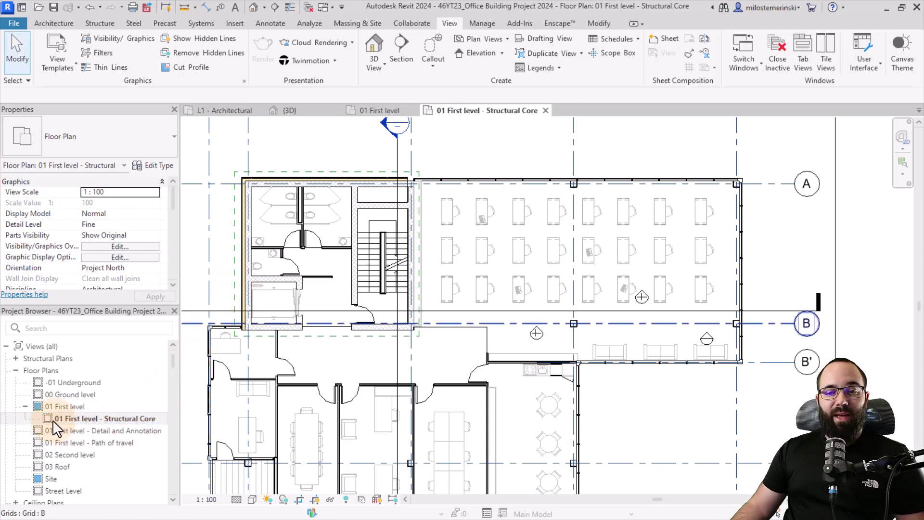
Set the plan's Scope Box property to 'Scope Box - Structure' and apply it
{"action": "scroll", "coordinate": [248, 246], "scroll_direction": "down", "scroll_amount": 1}
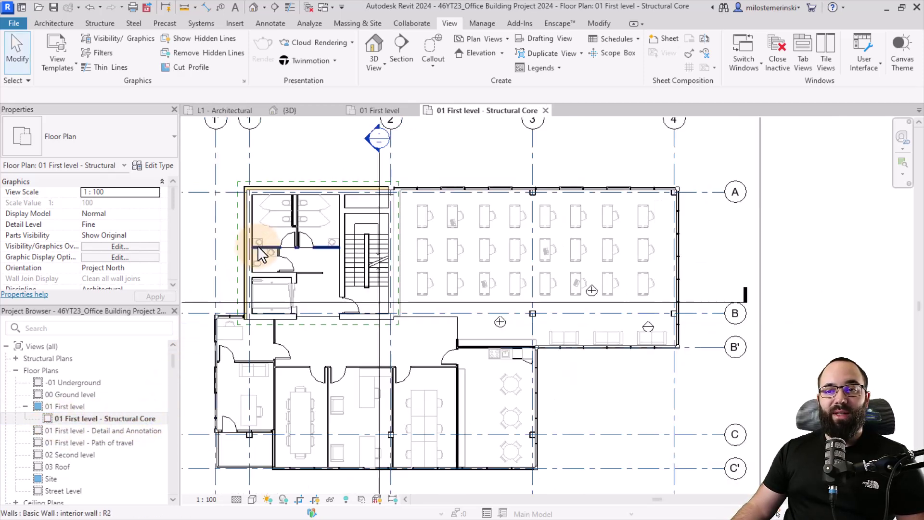
{"action": "scroll", "coordinate": [112, 220], "scroll_direction": "down", "scroll_amount": 4}
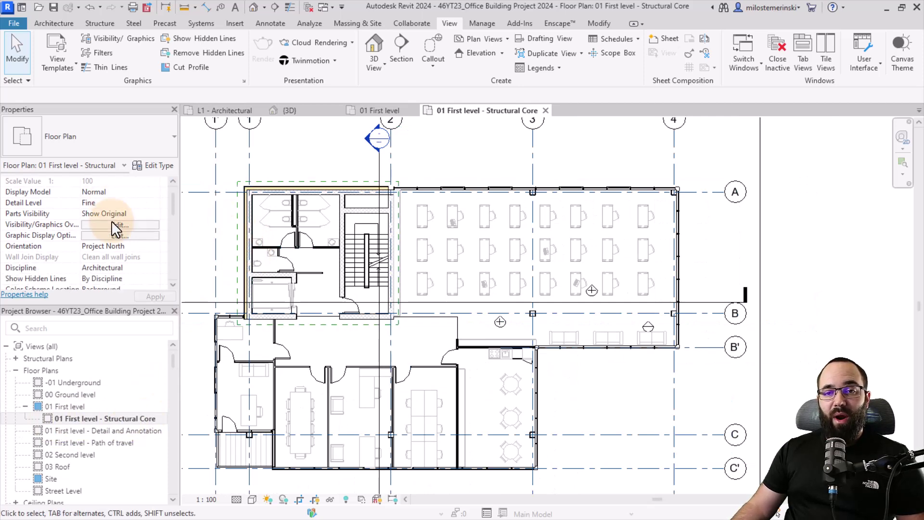
{"action": "scroll", "coordinate": [111, 221], "scroll_direction": "down", "scroll_amount": 3}
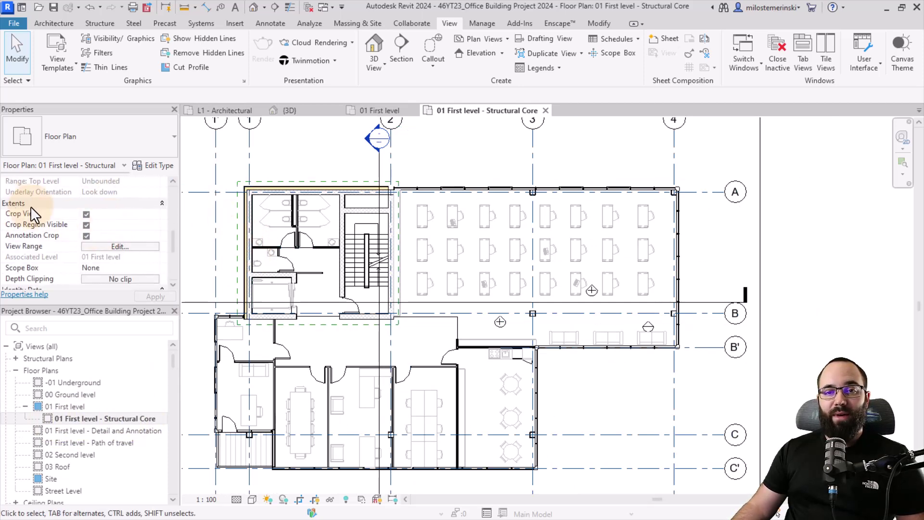
{"action": "scroll", "coordinate": [392, 252], "scroll_direction": "down", "scroll_amount": 2}
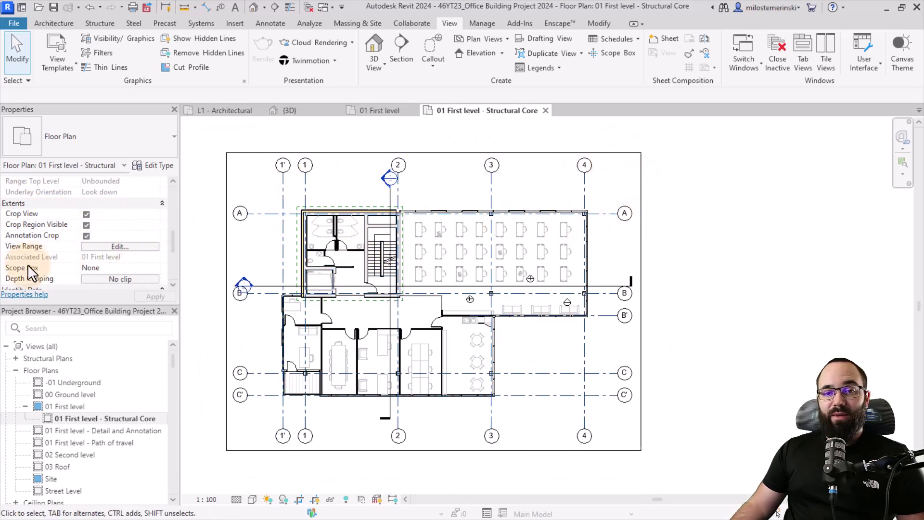
{"action": "left_click", "coordinate": [152, 269]}
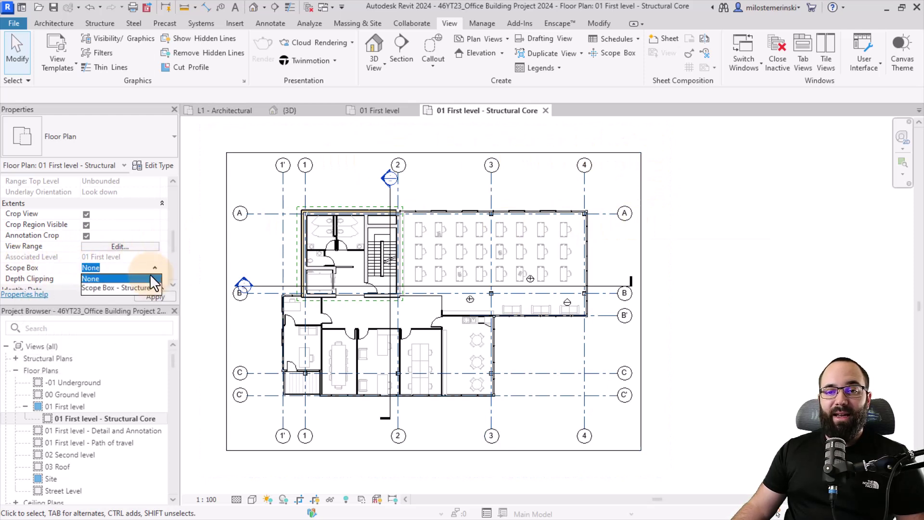
{"action": "left_click", "coordinate": [116, 288]}
{"action": "left_click", "coordinate": [156, 297]}
Zoom around the cropped Structural Core plan, then go to the {3D} view and pan toward the building
{"action": "scroll", "coordinate": [314, 240], "scroll_direction": "up", "scroll_amount": 3}
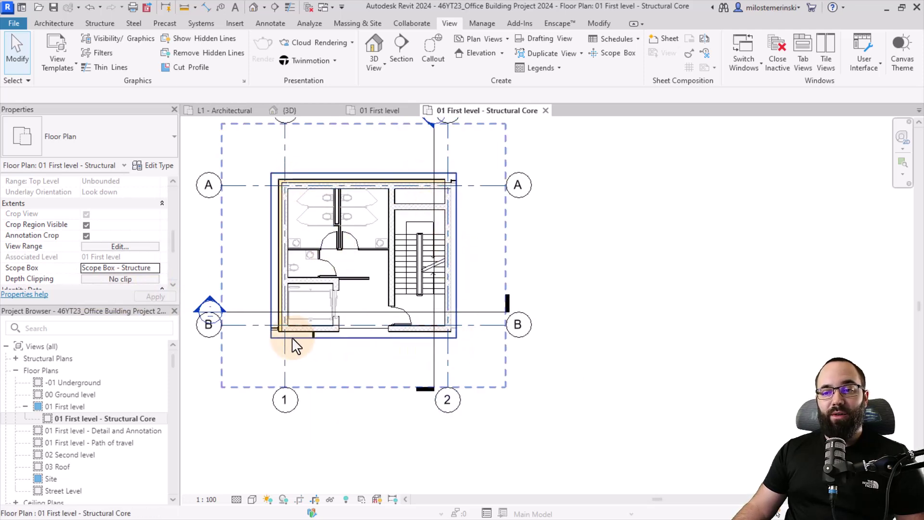
{"action": "middle_click_drag", "start_coordinate": [371, 263], "coordinate": [369, 265]}
{"action": "scroll", "coordinate": [364, 236], "scroll_direction": "up", "scroll_amount": 1}
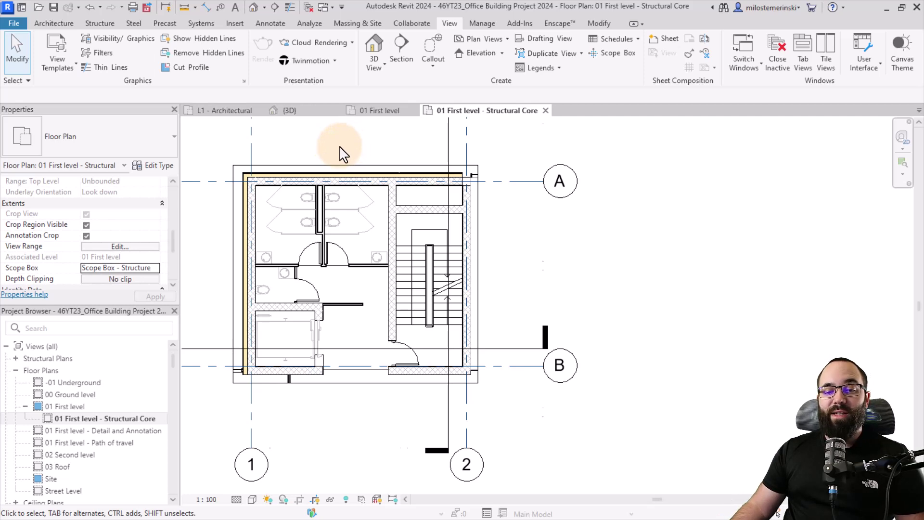
{"action": "scroll", "coordinate": [103, 431], "scroll_direction": "down", "scroll_amount": 3}
{"action": "scroll", "coordinate": [103, 423], "scroll_direction": "up", "scroll_amount": 2}
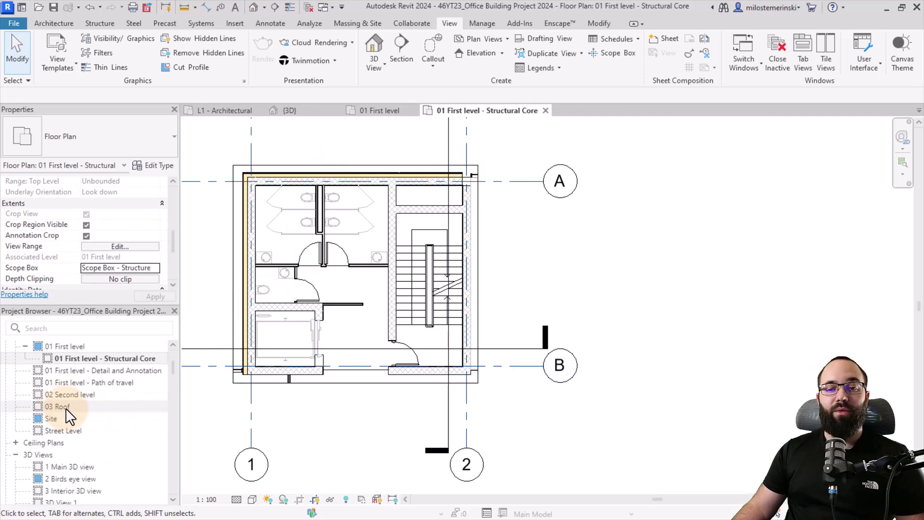
{"action": "scroll", "coordinate": [72, 407], "scroll_direction": "up", "scroll_amount": 2}
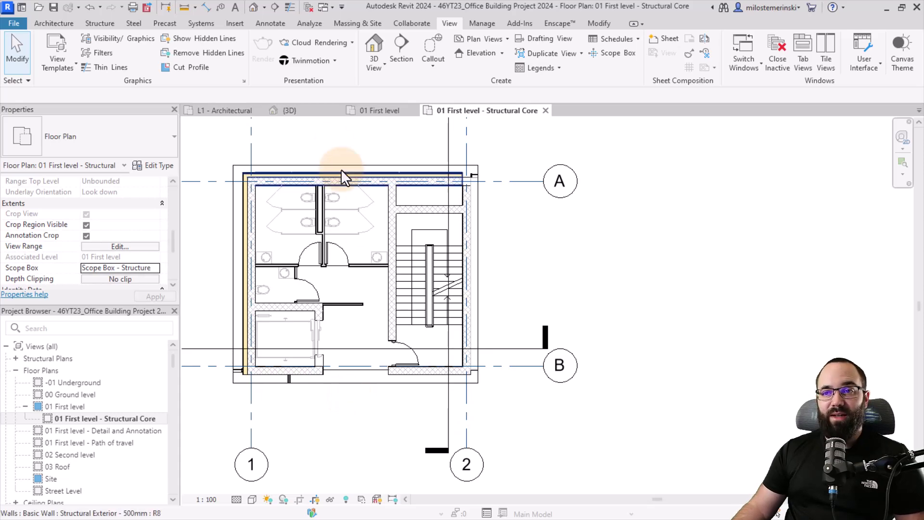
{"action": "left_click", "coordinate": [302, 106]}
{"action": "middle_click_drag", "start_coordinate": [278, 186], "coordinate": [304, 200]}
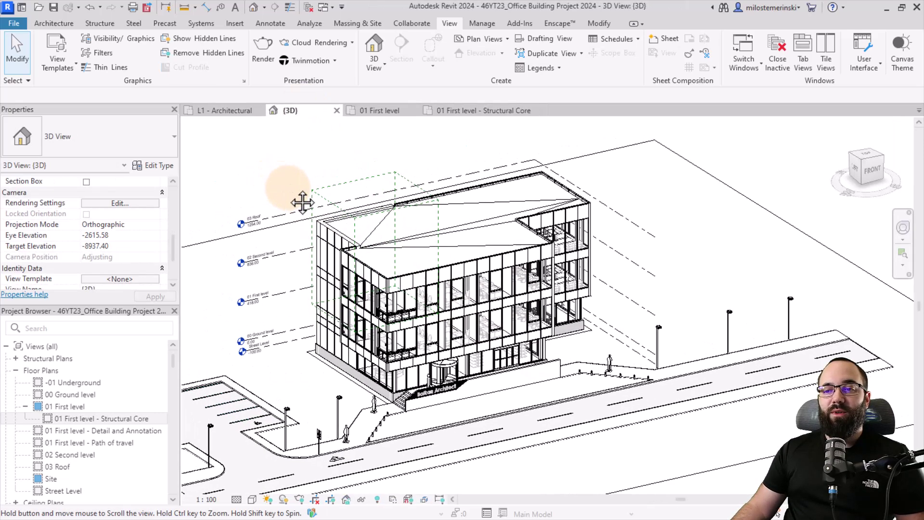
{"action": "left_click", "coordinate": [318, 198]}
{"action": "scroll", "coordinate": [337, 252], "scroll_direction": "up", "scroll_amount": 3}
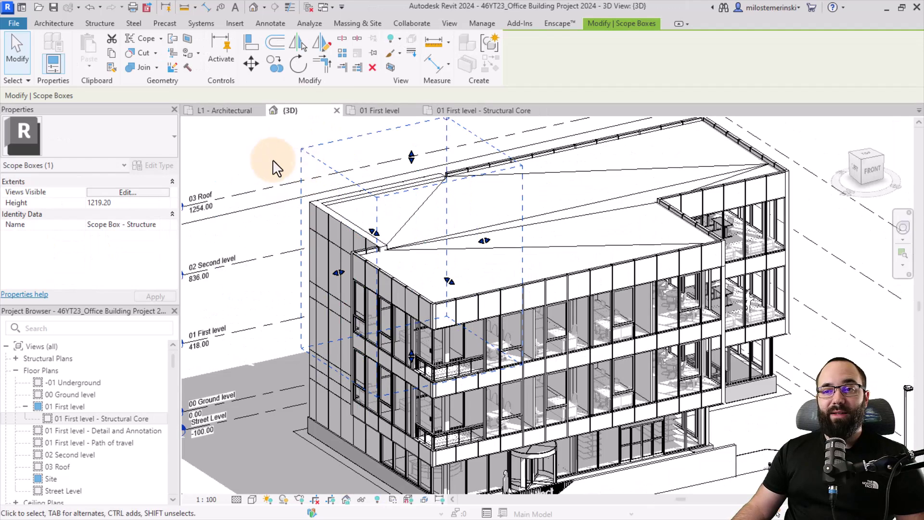
{"action": "middle_click_drag", "start_coordinate": [264, 242], "coordinate": [299, 221], "text": "shift"}
{"action": "left_click", "coordinate": [241, 169]}
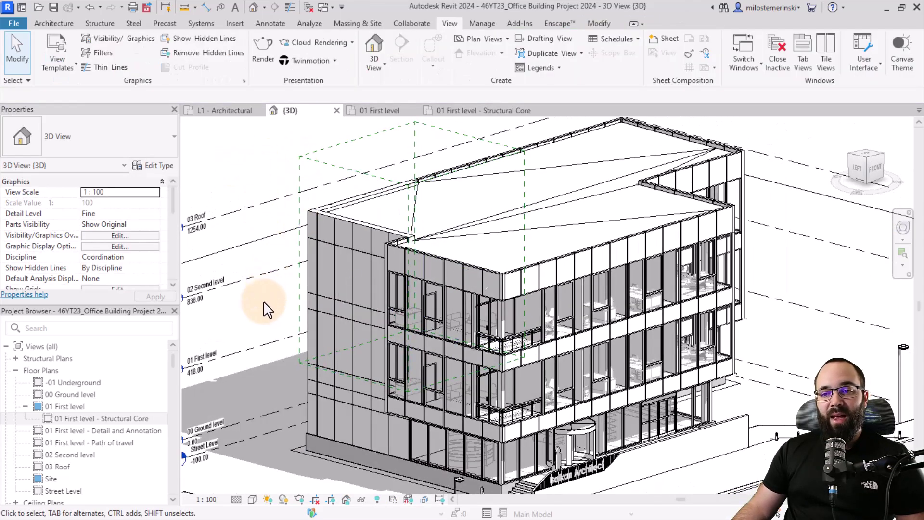
{"action": "mouse_move", "coordinate": [264, 310]}
{"action": "middle_mouse_down", "text": "shift"}
{"action": "mouse_move", "coordinate": [321, 260]}
{"action": "mouse_move", "coordinate": [289, 269]}
{"action": "mouse_move", "coordinate": [237, 347]}
{"action": "middle_mouse_up", "text": "shift"}
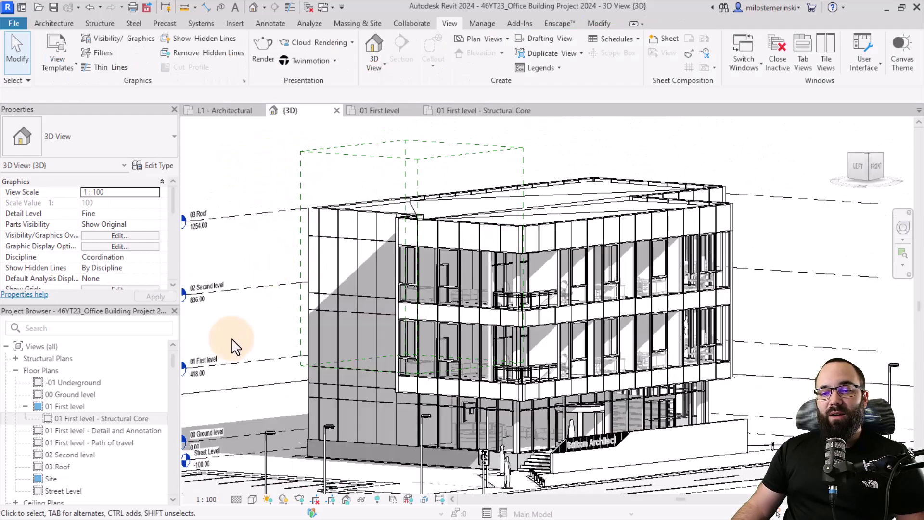
{"action": "scroll", "coordinate": [243, 344], "scroll_direction": "up", "scroll_amount": 5}
{"action": "scroll", "coordinate": [334, 296], "scroll_direction": "down", "scroll_amount": 5}
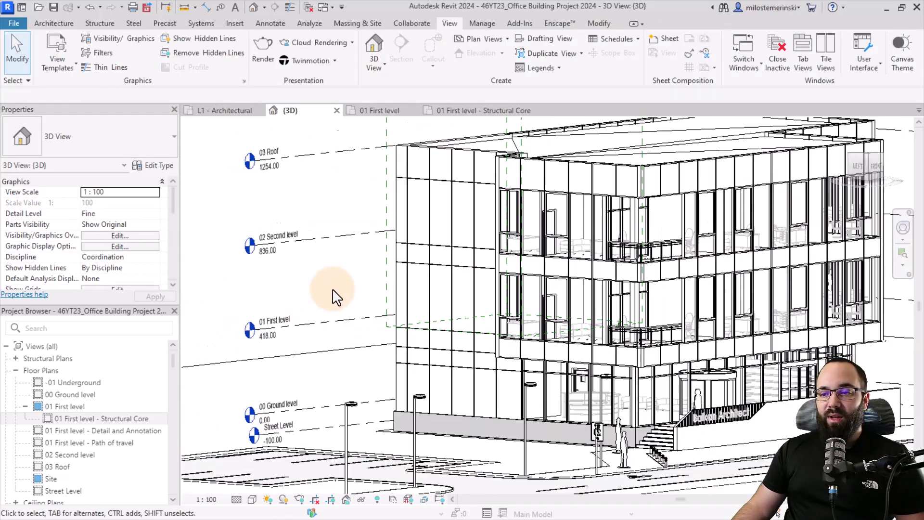
{"action": "mouse_move", "coordinate": [335, 295]}
{"action": "middle_mouse_down", "text": "shift"}
{"action": "mouse_move", "coordinate": [361, 299]}
{"action": "mouse_move", "coordinate": [435, 274]}
{"action": "mouse_move", "coordinate": [337, 347]}
{"action": "middle_mouse_up", "text": "shift"}
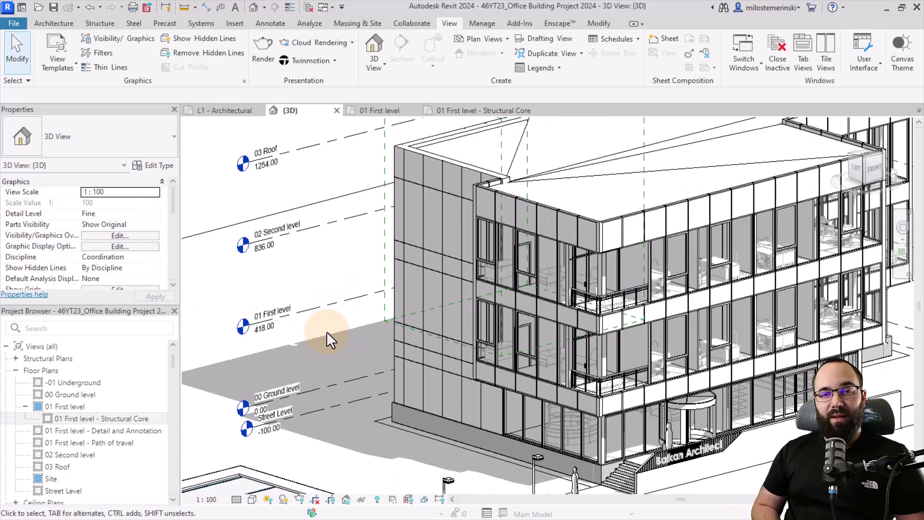
{"action": "scroll", "coordinate": [326, 331], "scroll_direction": "down", "scroll_amount": 4}
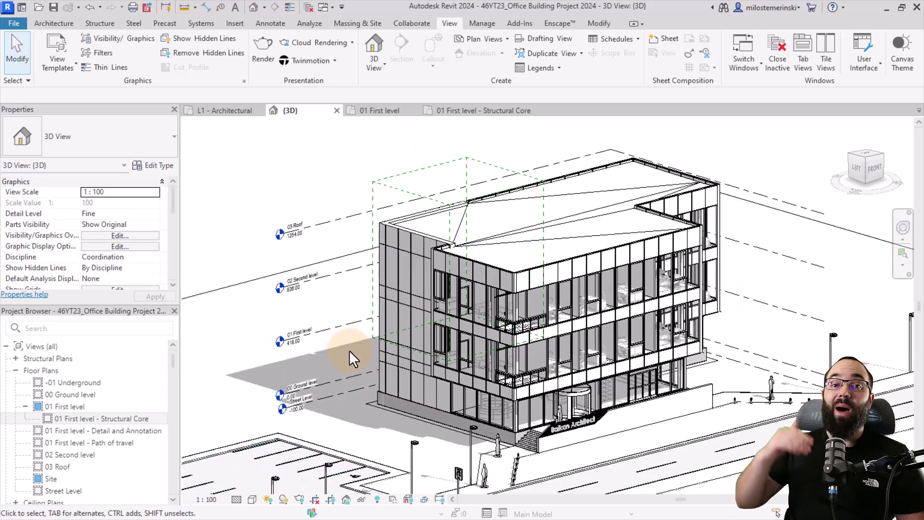
Lower the Structure scope box's bottom and set its top to a height of 2086.83
{"action": "left_click", "coordinate": [372, 303]}
{"action": "left_click_drag", "start_coordinate": [470, 356], "coordinate": [442, 452]}
{"action": "middle_click_drag", "start_coordinate": [442, 451], "coordinate": [455, 436], "text": "shift"}
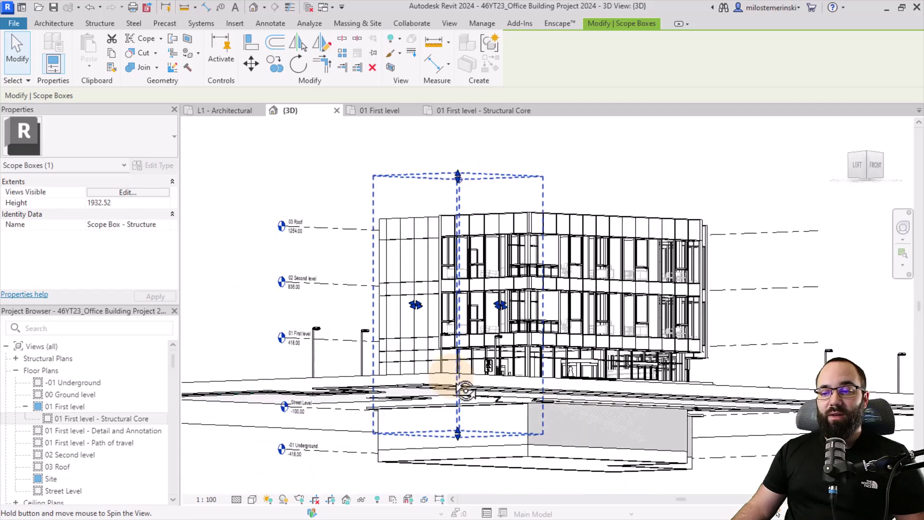
{"action": "left_click_drag", "start_coordinate": [457, 436], "coordinate": [458, 474]}
{"action": "middle_click_drag", "start_coordinate": [457, 474], "coordinate": [373, 242], "text": "shift"}
{"action": "left_click_drag", "start_coordinate": [457, 188], "coordinate": [455, 212]}
{"action": "mouse_move", "coordinate": [455, 212]}
{"action": "middle_mouse_down", "text": "shift"}
{"action": "mouse_move", "coordinate": [470, 268]}
{"action": "mouse_move", "coordinate": [532, 194]}
{"action": "mouse_move", "coordinate": [546, 191]}
{"action": "mouse_move", "coordinate": [463, 201]}
{"action": "middle_mouse_up", "text": "shift"}
{"action": "left_click_drag", "start_coordinate": [461, 201], "coordinate": [458, 193]}
Extend the scope box's left side past the building and orbit to check it
{"action": "middle_click_drag", "start_coordinate": [522, 172], "coordinate": [423, 336], "text": "shift"}
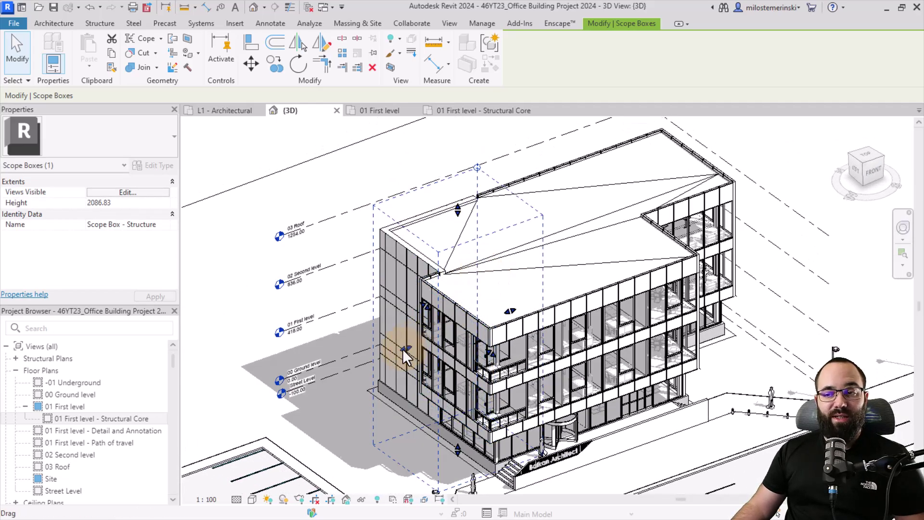
{"action": "left_click_drag", "start_coordinate": [407, 345], "coordinate": [319, 376]}
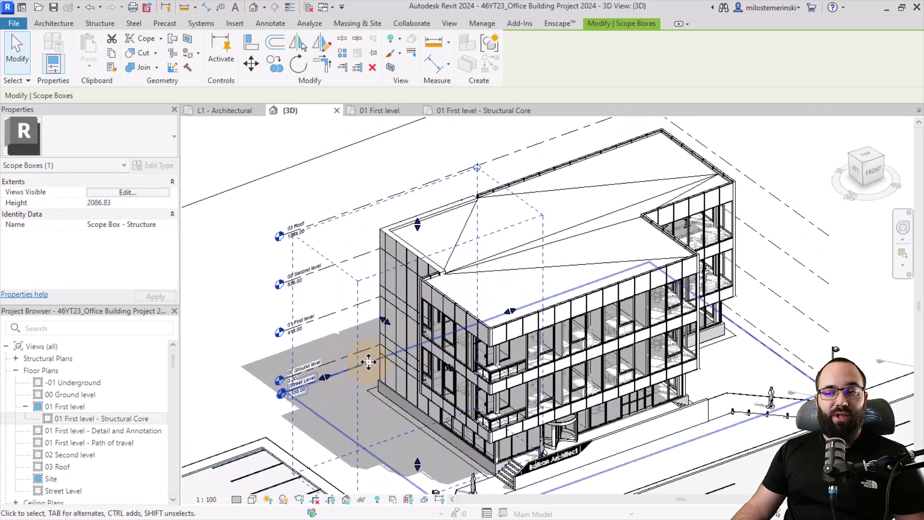
{"action": "scroll", "coordinate": [405, 356], "scroll_direction": "down", "scroll_amount": 2}
{"action": "middle_click_drag", "start_coordinate": [411, 382], "coordinate": [409, 274], "text": "shift"}
{"action": "scroll", "coordinate": [346, 332], "scroll_direction": "up", "scroll_amount": 3}
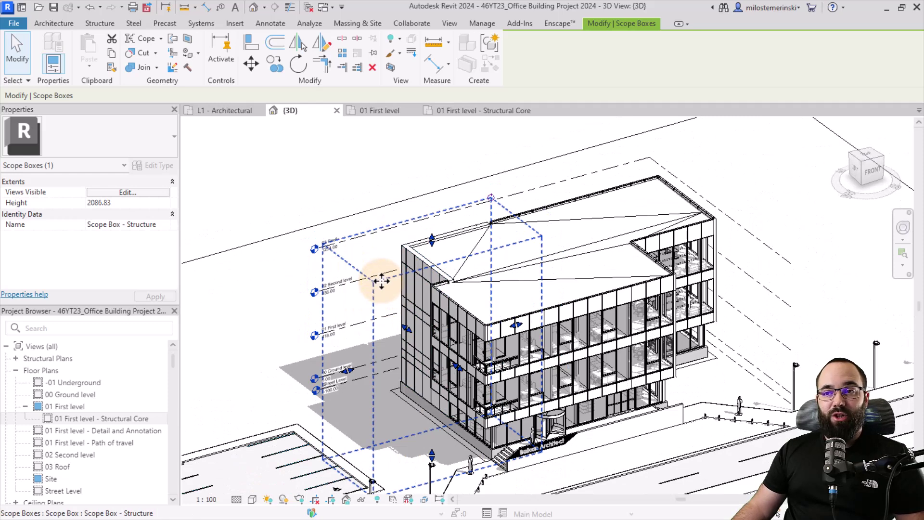
Go to the Structural Core plan and clear the selection to show its view properties
{"action": "left_click", "coordinate": [454, 109]}
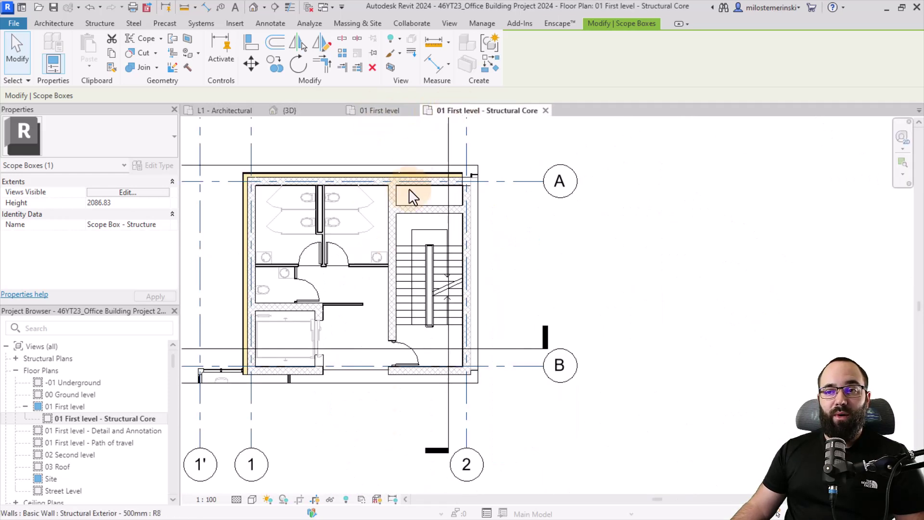
{"action": "scroll", "coordinate": [576, 264], "scroll_direction": "down", "scroll_amount": 3}
{"action": "scroll", "coordinate": [332, 198], "scroll_direction": "up", "scroll_amount": 1}
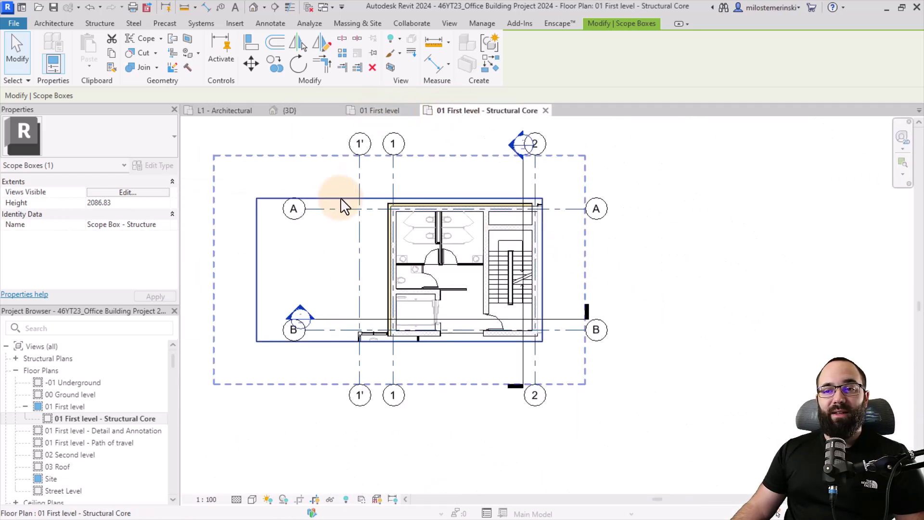
{"action": "left_click", "coordinate": [340, 197]}
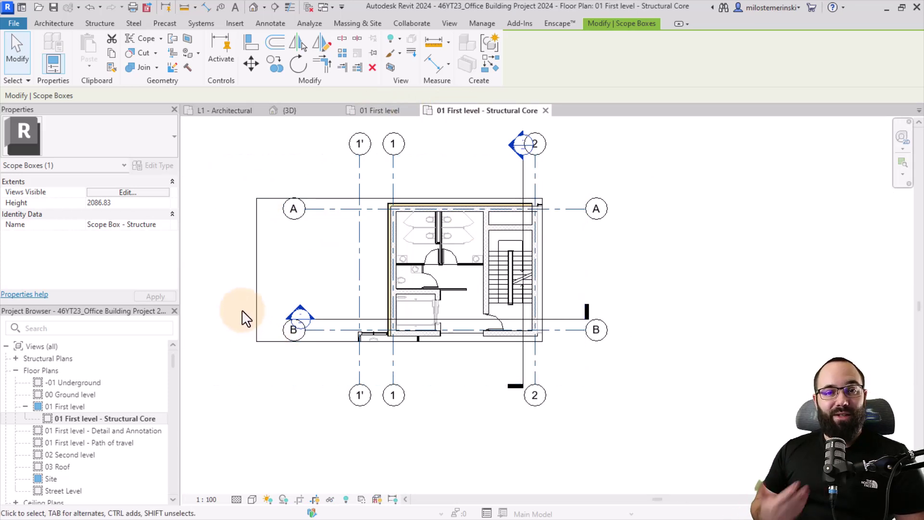
{"action": "left_click", "coordinate": [324, 196]}
{"action": "scroll", "coordinate": [140, 238], "scroll_direction": "down", "scroll_amount": 8}
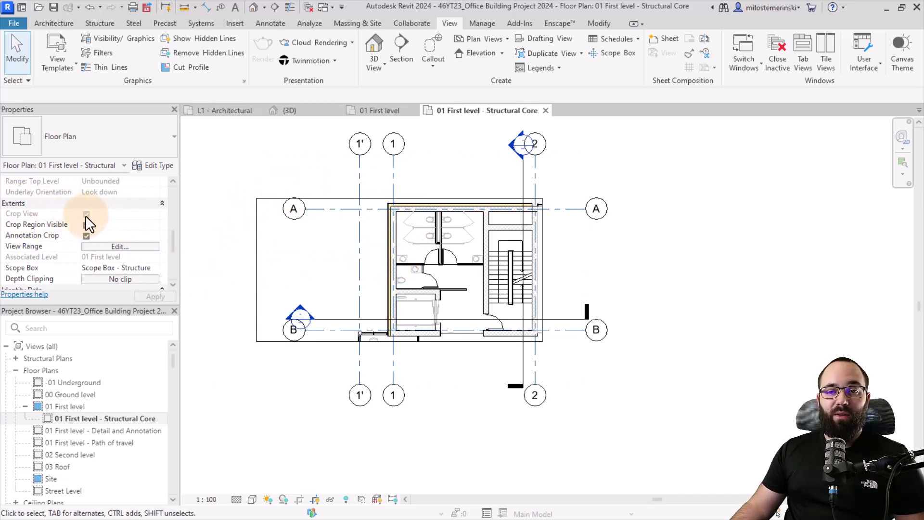
Reapply Scope Box - Structure to the plan, dropping grid 1', then orbit the 3D view
{"action": "left_click", "coordinate": [154, 268]}
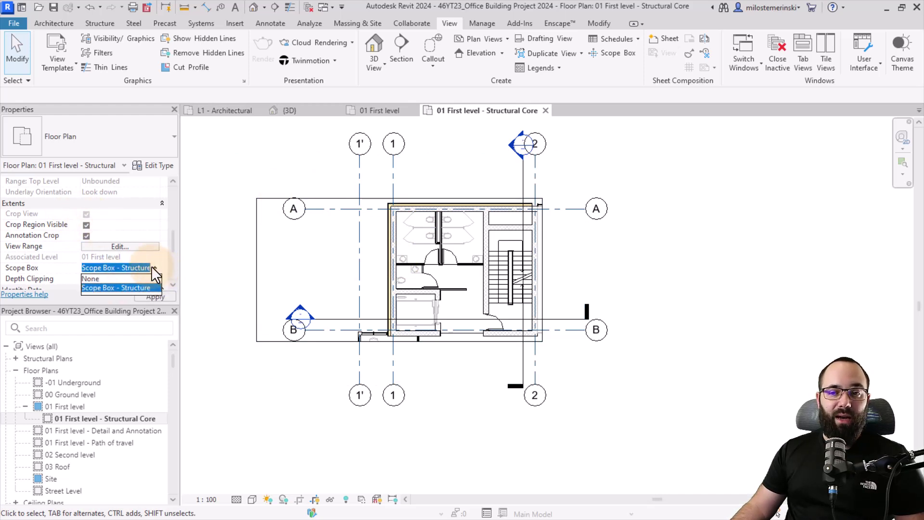
{"action": "left_click", "coordinate": [113, 285]}
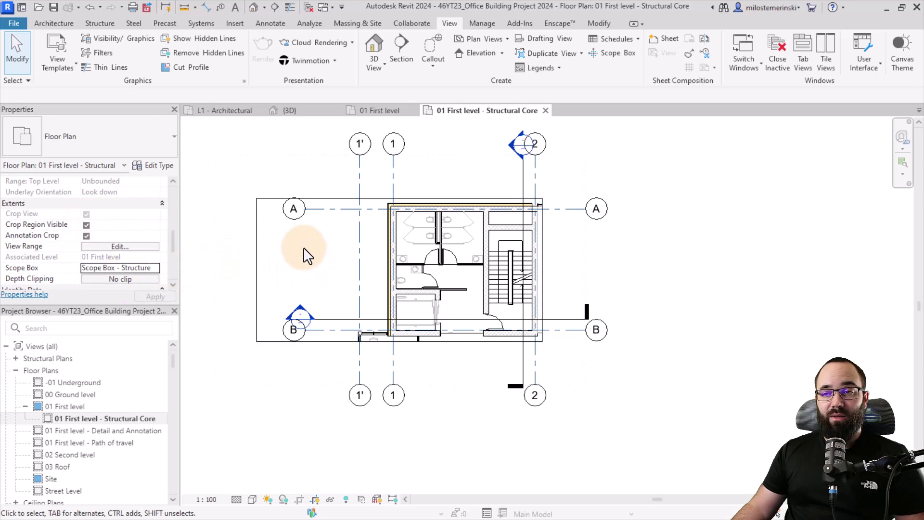
{"action": "left_click", "coordinate": [88, 8]}
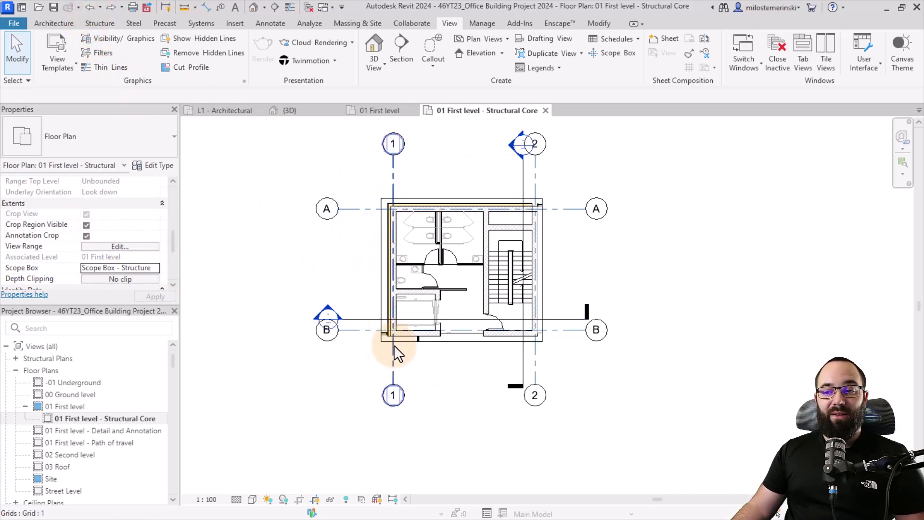
{"action": "left_click", "coordinate": [300, 111]}
{"action": "middle_click_drag", "start_coordinate": [462, 366], "coordinate": [371, 302], "text": "shift"}
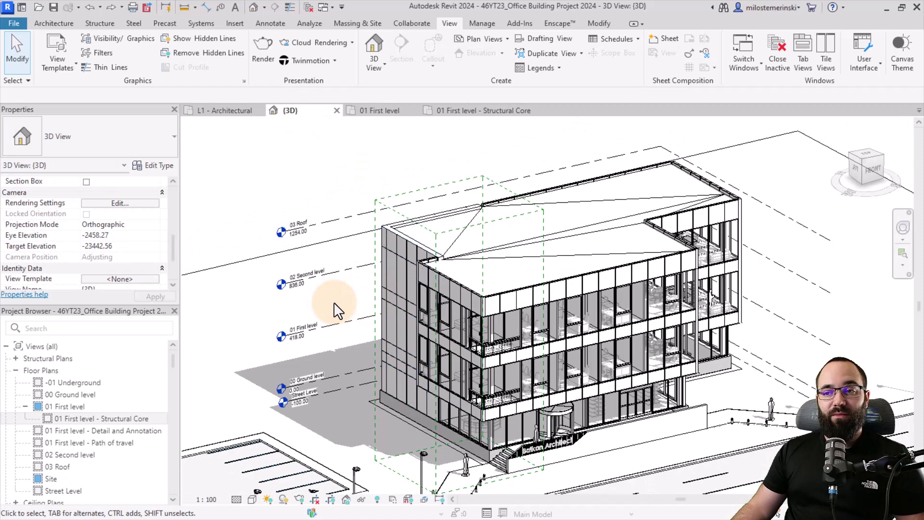
Open Section 2 from its section head on 01 First level and assign Scope Box - Structure
{"action": "left_click", "coordinate": [397, 111]}
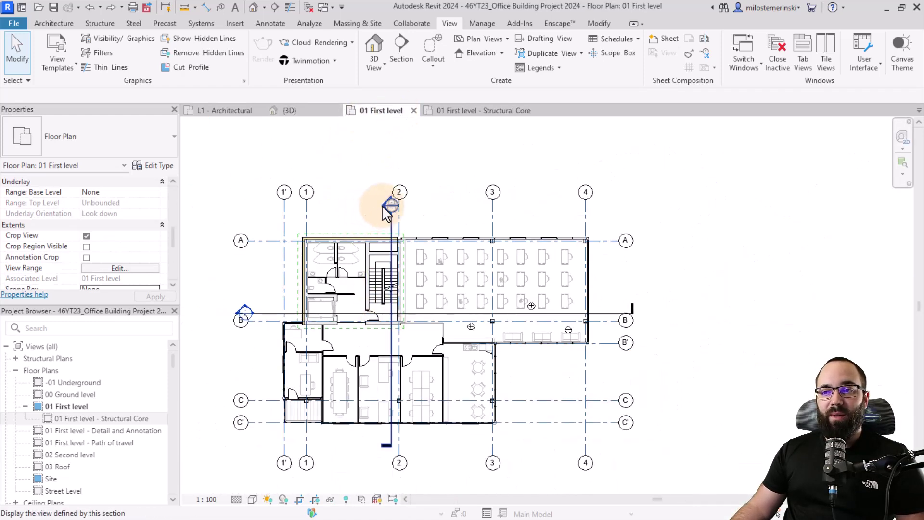
{"action": "double_click", "coordinate": [391, 206]}
{"action": "mouse_move", "coordinate": [378, 247]}
{"action": "middle_mouse_down"}
{"action": "mouse_move", "coordinate": [355, 276]}
{"action": "mouse_move", "coordinate": [284, 276]}
{"action": "middle_mouse_up"}
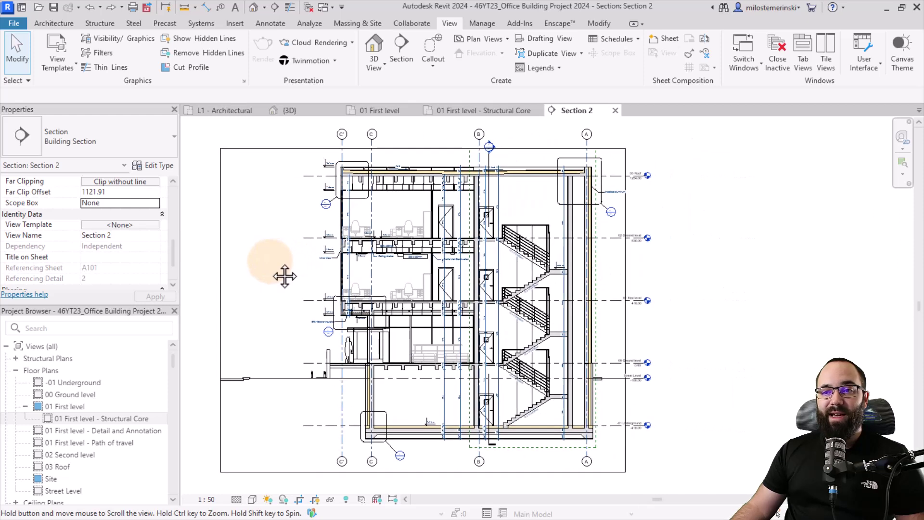
{"action": "scroll", "coordinate": [51, 229], "scroll_direction": "down", "scroll_amount": 2}
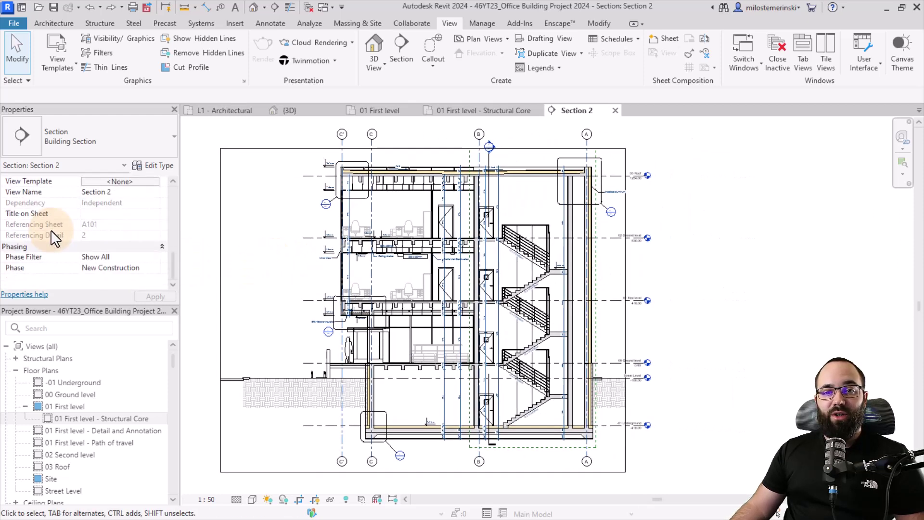
{"action": "scroll", "coordinate": [51, 232], "scroll_direction": "up", "scroll_amount": 4}
{"action": "scroll", "coordinate": [29, 216], "scroll_direction": "down", "scroll_amount": 1}
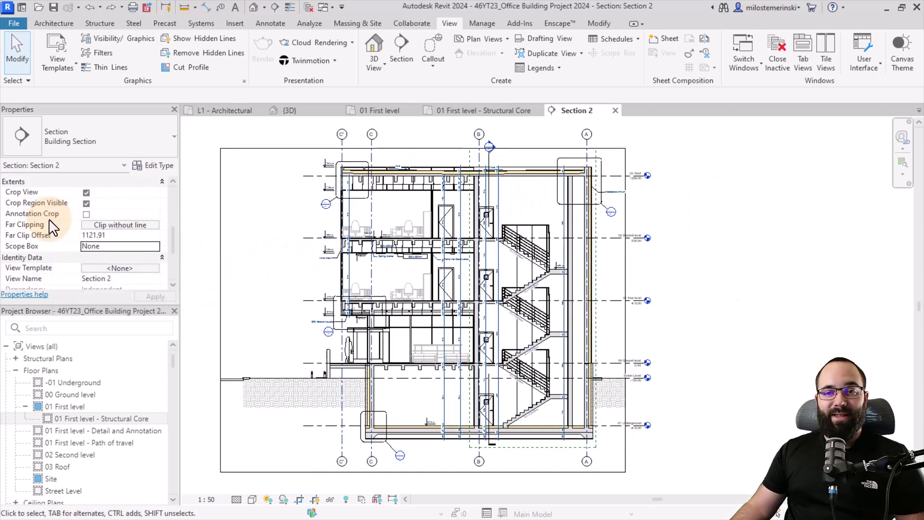
{"action": "left_click", "coordinate": [155, 246]}
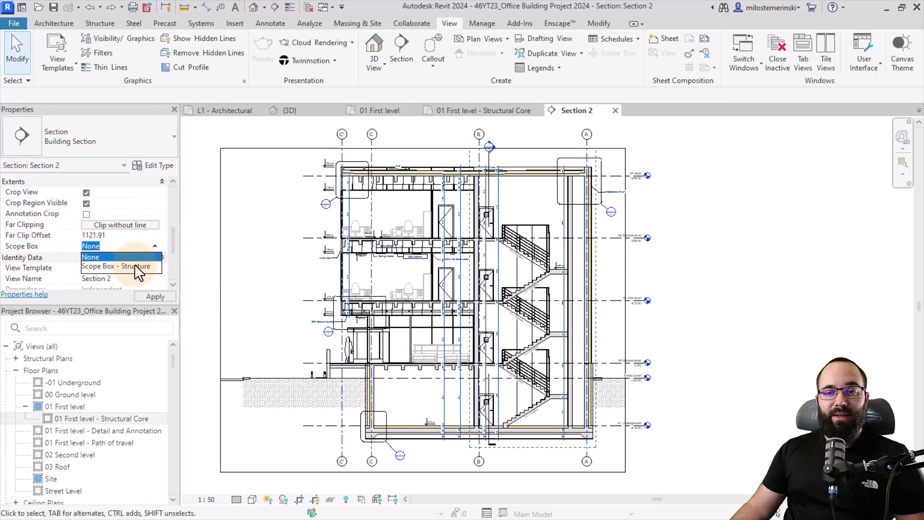
{"action": "left_click", "coordinate": [128, 267]}
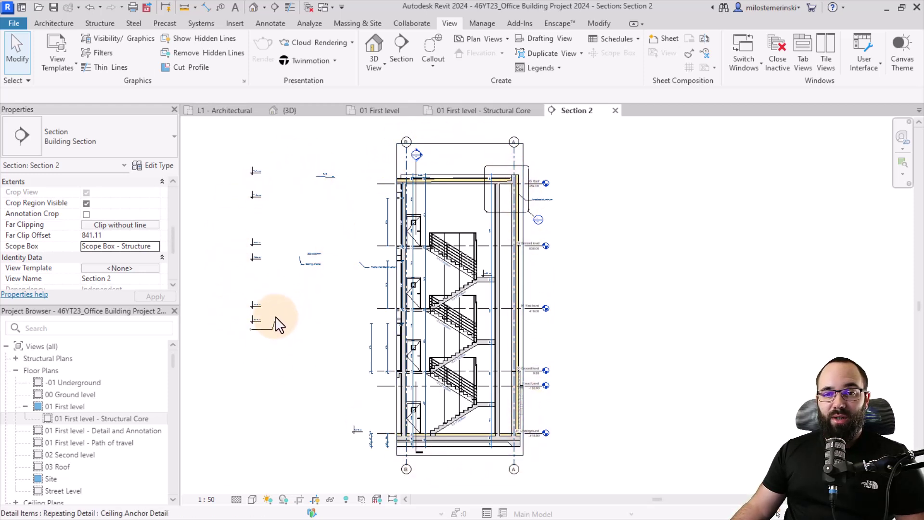
Enable Annotation Crop for Section 2 and move the crop region's left edge inward
{"action": "left_click", "coordinate": [87, 214]}
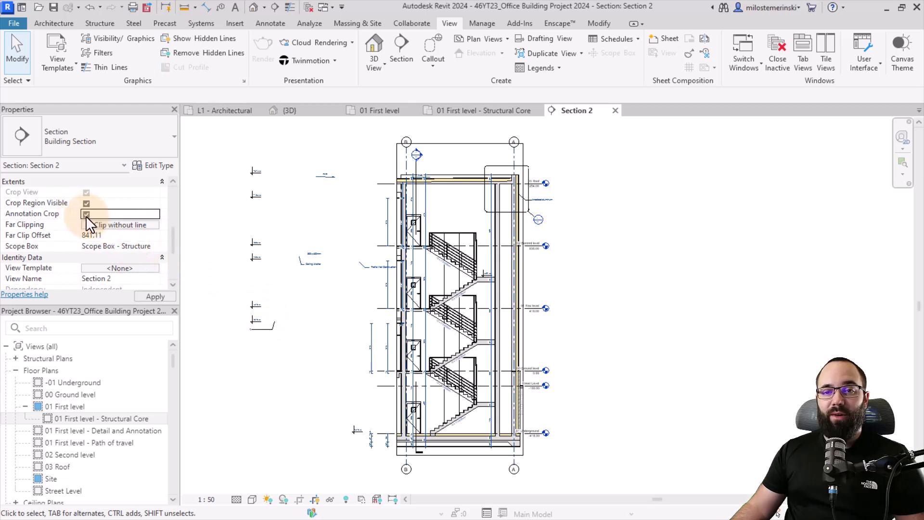
{"action": "left_click", "coordinate": [151, 296]}
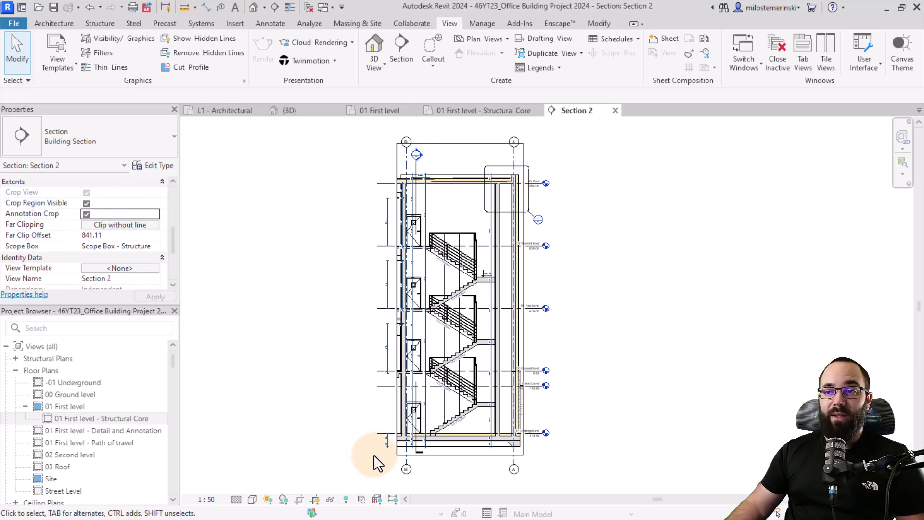
{"action": "middle_click_drag", "start_coordinate": [465, 147], "coordinate": [420, 155]}
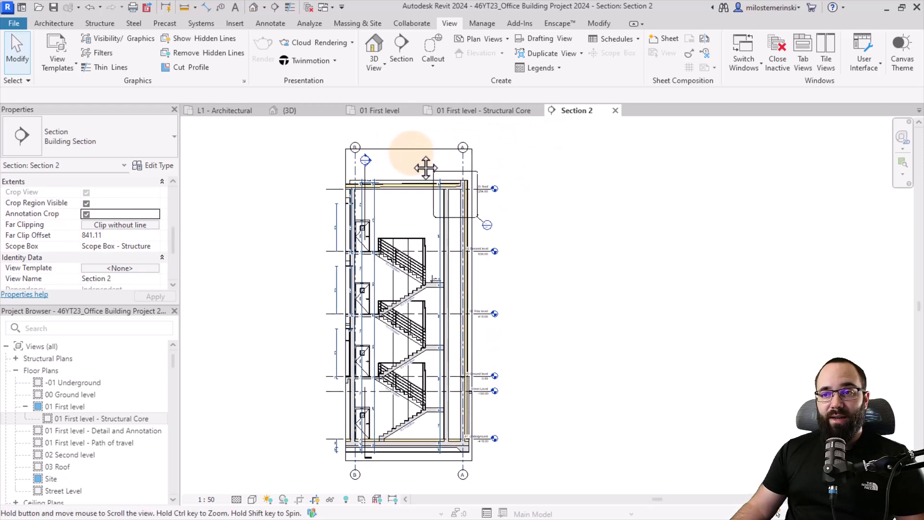
{"action": "left_click", "coordinate": [405, 149]}
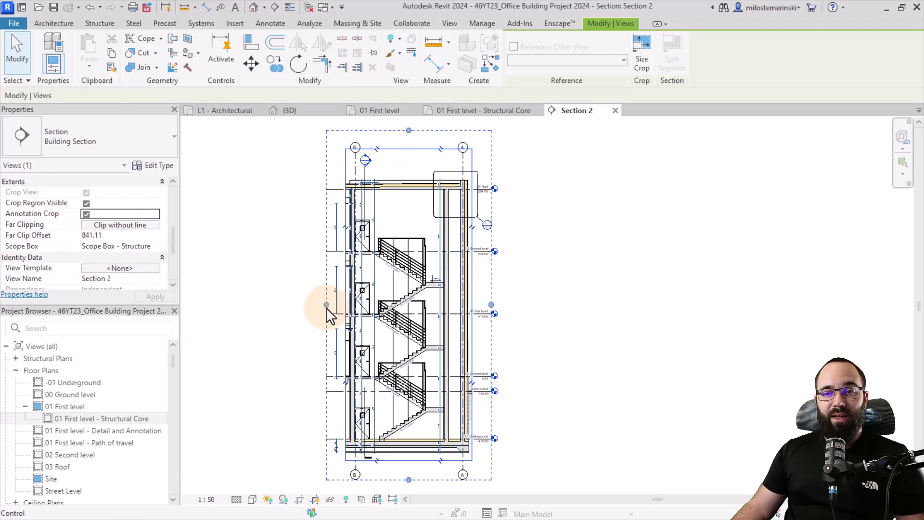
{"action": "left_click_drag", "start_coordinate": [326, 308], "coordinate": [339, 307]}
{"action": "scroll", "coordinate": [539, 323], "scroll_direction": "up", "scroll_amount": 2}
{"action": "middle_click_drag", "start_coordinate": [548, 331], "coordinate": [534, 329]}
{"action": "left_click", "coordinate": [528, 320]}
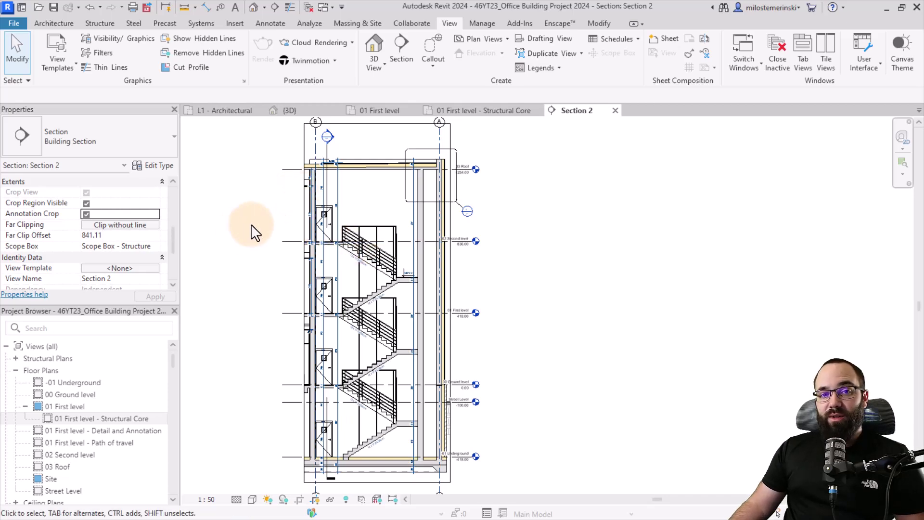
In the {3D} view, set Scope Box to 'Scope Box - Structure' so only the core slice shows
{"action": "left_click", "coordinate": [305, 112]}
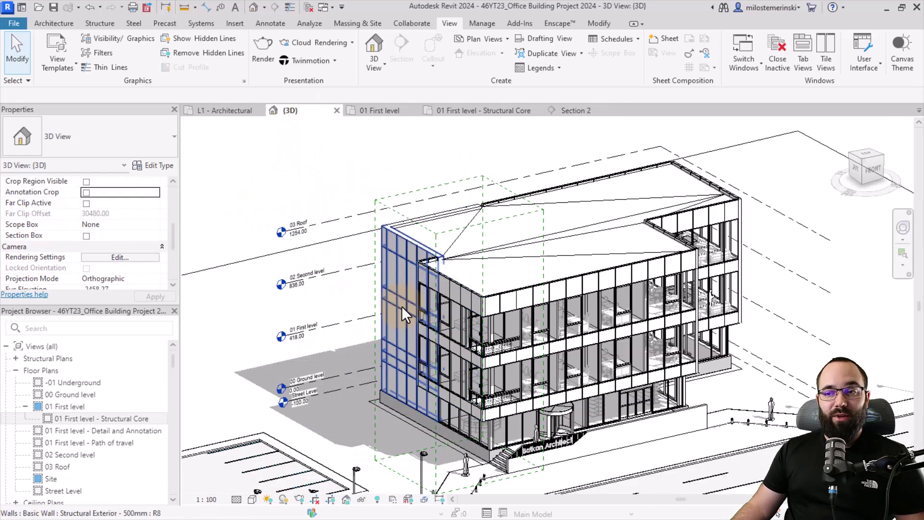
{"action": "middle_click_drag", "start_coordinate": [419, 315], "coordinate": [311, 303], "text": "shift"}
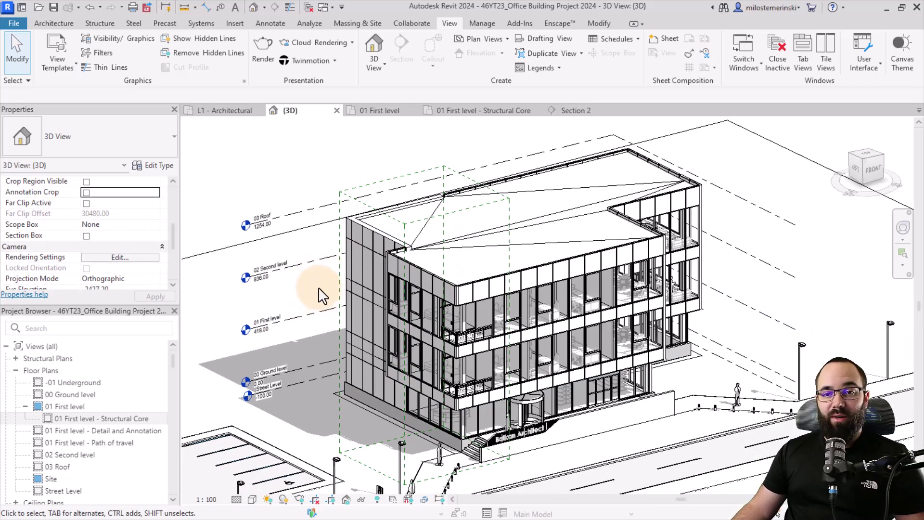
{"action": "scroll", "coordinate": [143, 236], "scroll_direction": "down", "scroll_amount": 4}
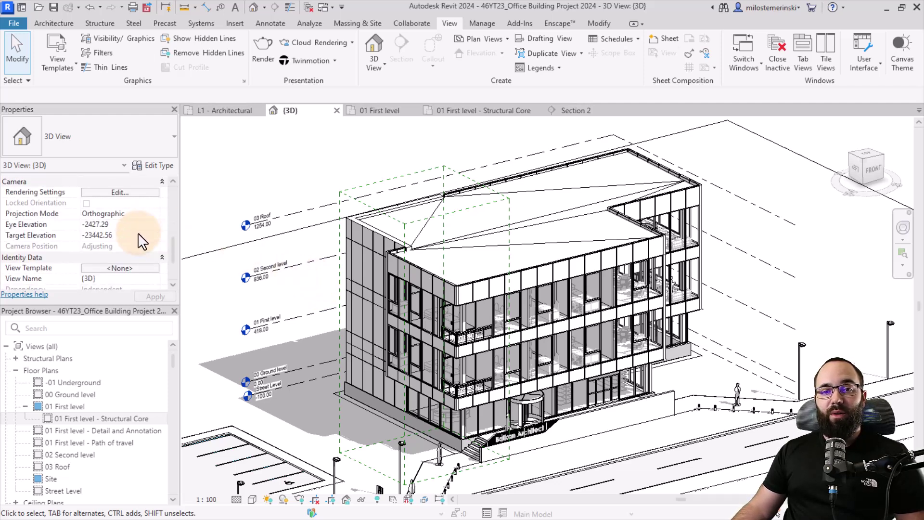
{"action": "scroll", "coordinate": [140, 238], "scroll_direction": "up", "scroll_amount": 5}
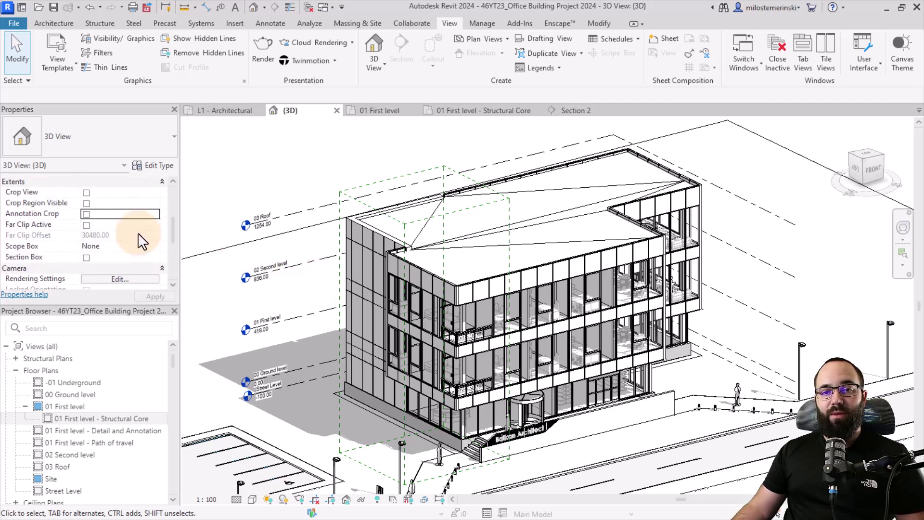
{"action": "scroll", "coordinate": [140, 243], "scroll_direction": "down", "scroll_amount": 1}
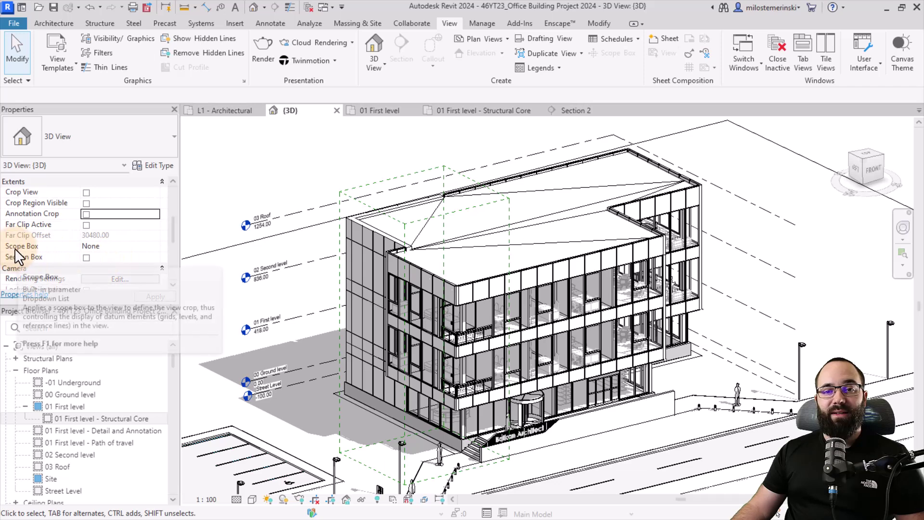
{"action": "left_click", "coordinate": [154, 246]}
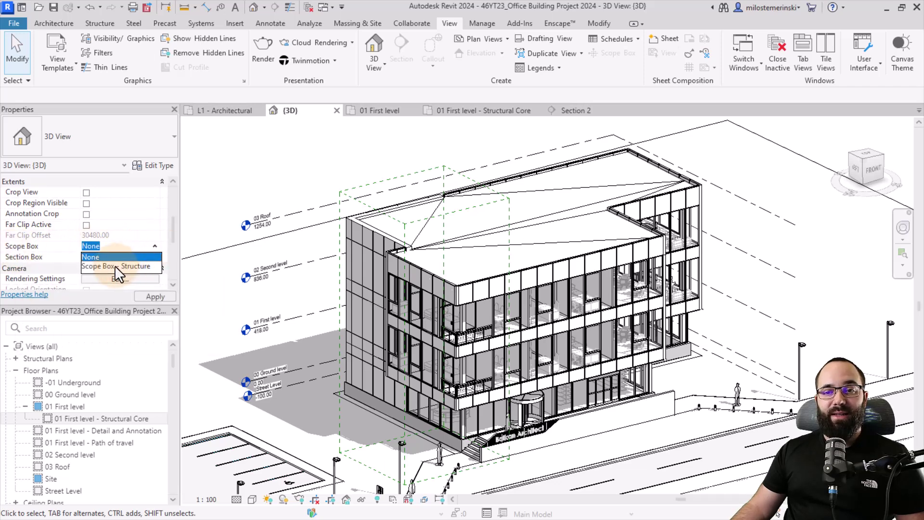
{"action": "left_click", "coordinate": [112, 265]}
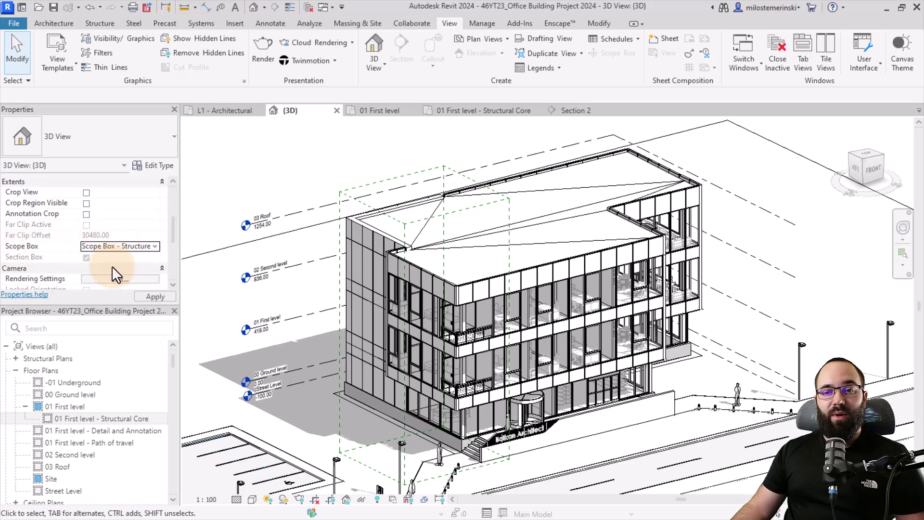
{"action": "left_click", "coordinate": [154, 296]}
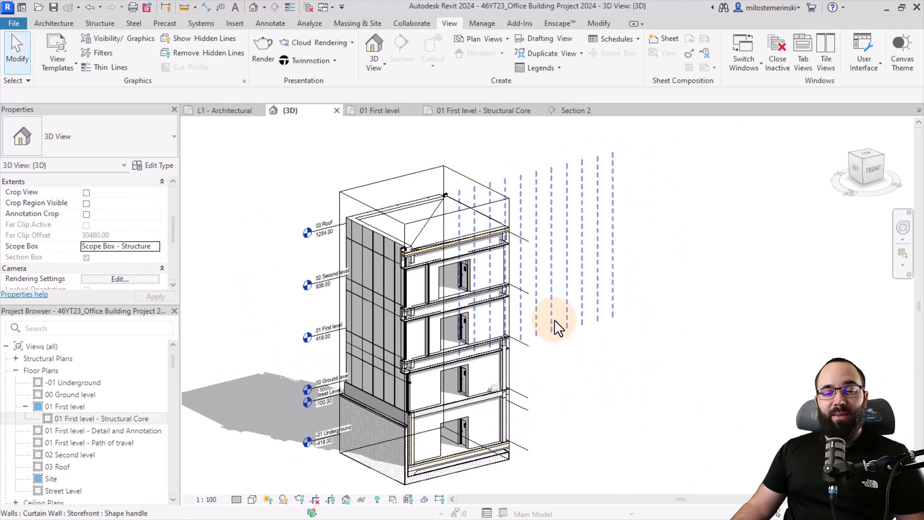
{"action": "middle_click_drag", "start_coordinate": [547, 320], "coordinate": [543, 343], "text": "shift"}
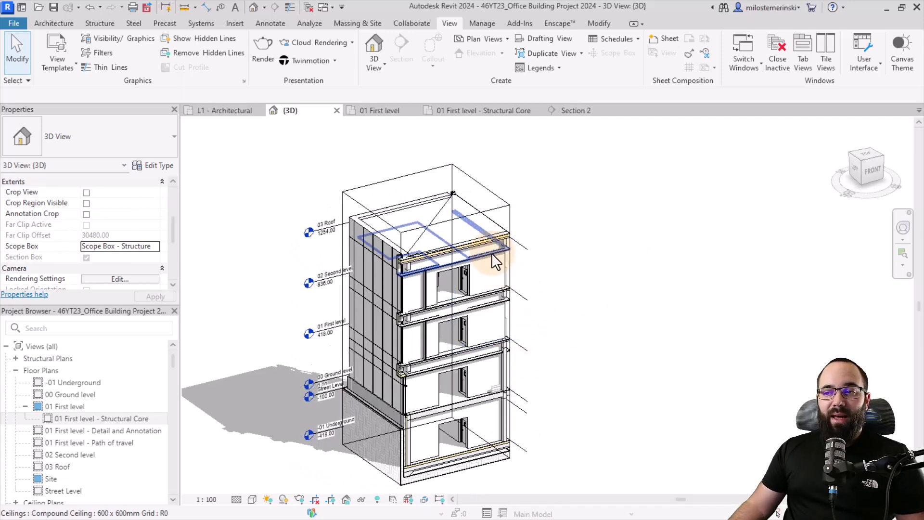
{"action": "mouse_move", "coordinate": [531, 325]}
{"action": "middle_mouse_down", "text": "shift"}
{"action": "mouse_move", "coordinate": [499, 268]}
{"action": "mouse_move", "coordinate": [521, 305]}
{"action": "mouse_move", "coordinate": [361, 264]}
{"action": "mouse_move", "coordinate": [421, 322]}
{"action": "mouse_move", "coordinate": [524, 311]}
{"action": "middle_mouse_up", "text": "shift"}
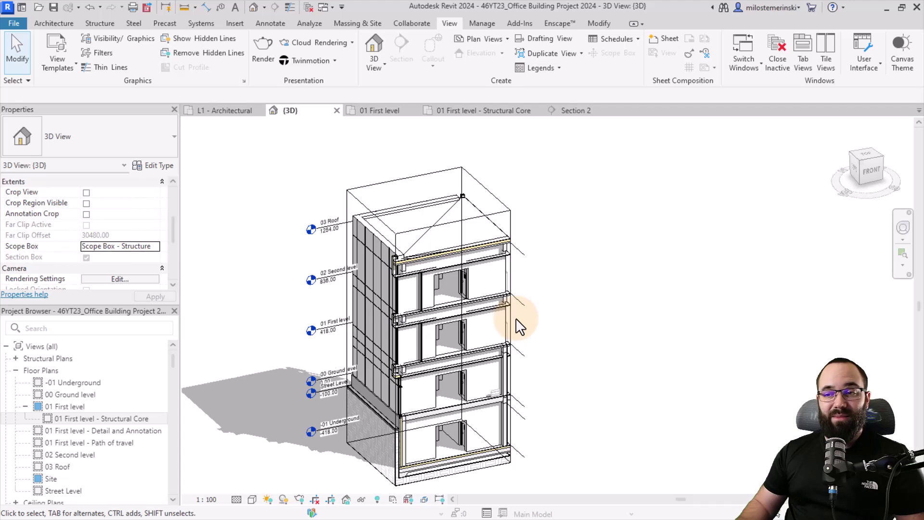
{"action": "scroll", "coordinate": [507, 321], "scroll_direction": "up", "scroll_amount": 3}
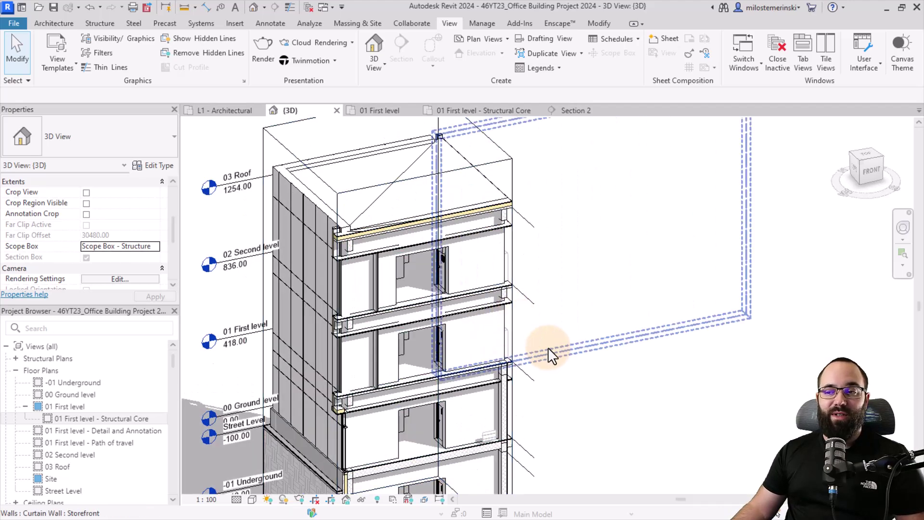
{"action": "middle_click_drag", "start_coordinate": [548, 347], "coordinate": [573, 347], "text": "shift"}
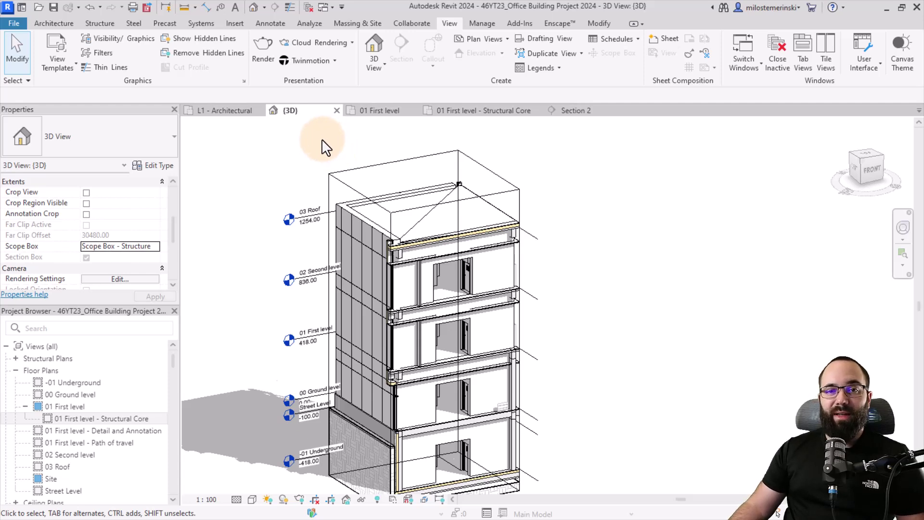
Return to the 01 First level plan and crossing-select everything in it
{"action": "left_click", "coordinate": [373, 110]}
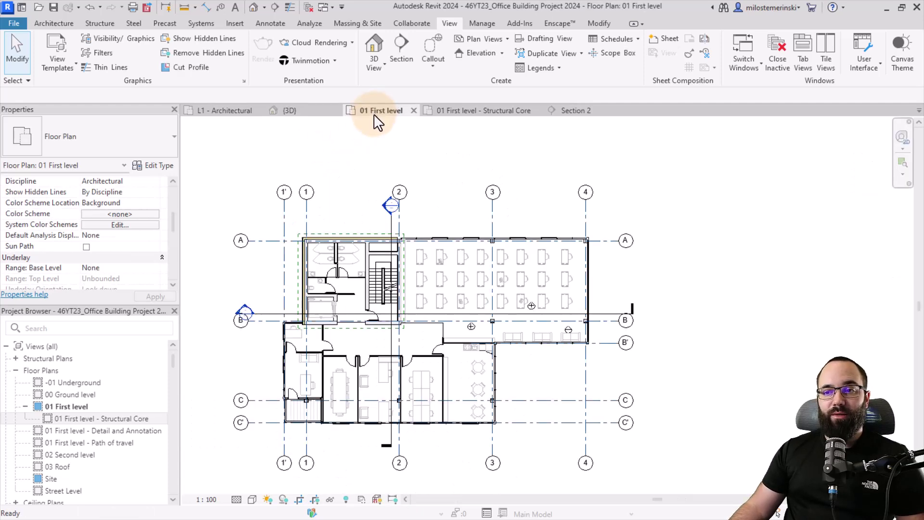
{"action": "scroll", "coordinate": [289, 202], "scroll_direction": "down", "scroll_amount": 2}
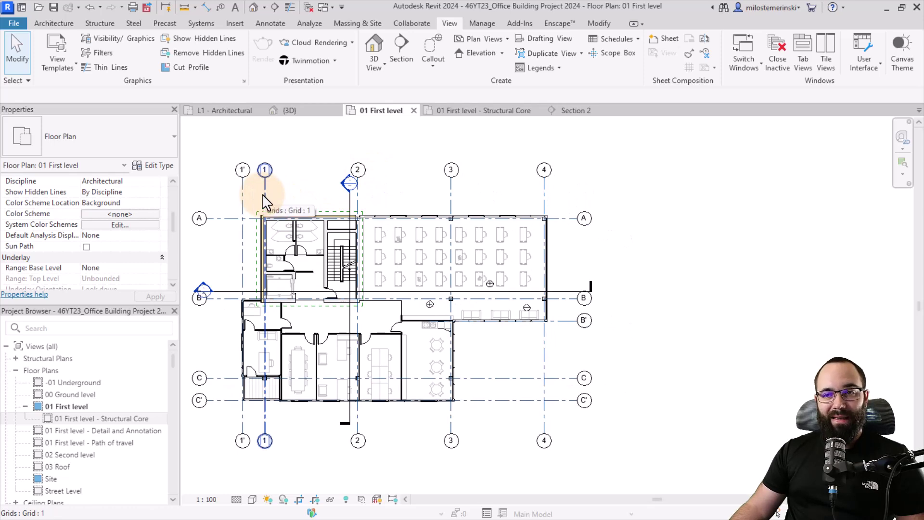
{"action": "middle_click_drag", "start_coordinate": [262, 193], "coordinate": [295, 199]}
{"action": "scroll", "coordinate": [319, 208], "scroll_direction": "up", "scroll_amount": 1}
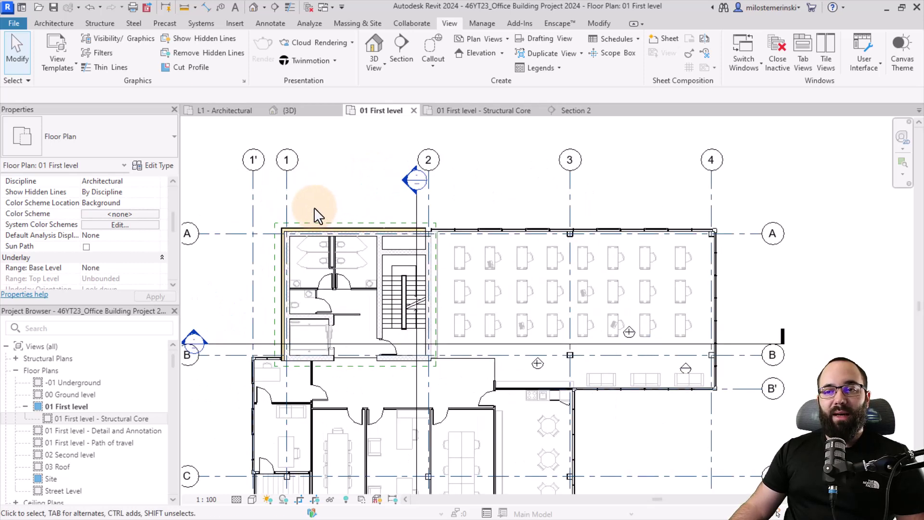
{"action": "scroll", "coordinate": [313, 209], "scroll_direction": "down", "scroll_amount": 1}
{"action": "scroll", "coordinate": [551, 238], "scroll_direction": "down", "scroll_amount": 1}
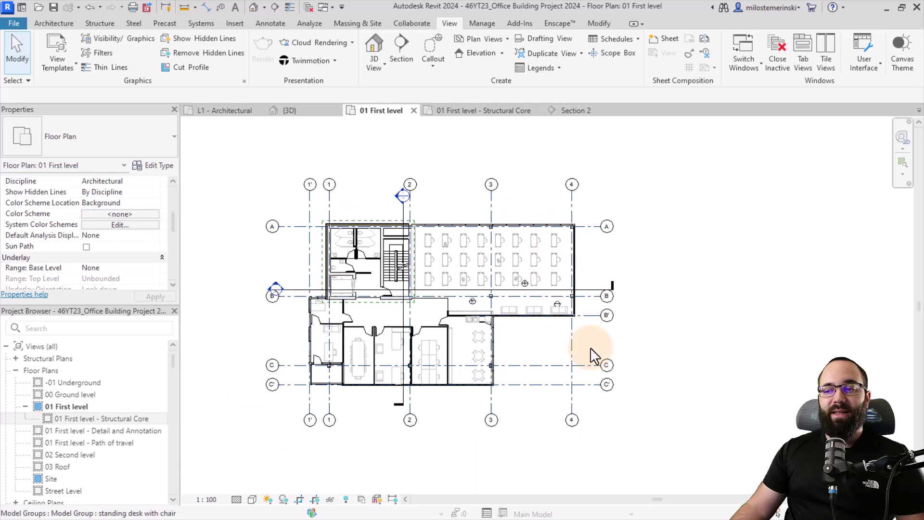
{"action": "left_click_drag", "start_coordinate": [616, 417], "coordinate": [264, 197]}
{"action": "scroll", "coordinate": [264, 204], "scroll_direction": "up", "scroll_amount": 2}
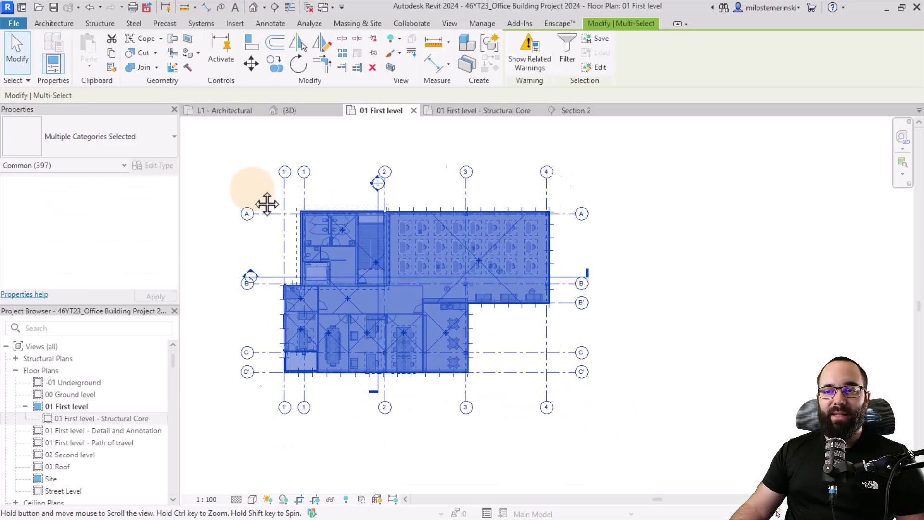
Filter the selection to only the Grids category, keeping the 10 grids
{"action": "left_click", "coordinate": [564, 64]}
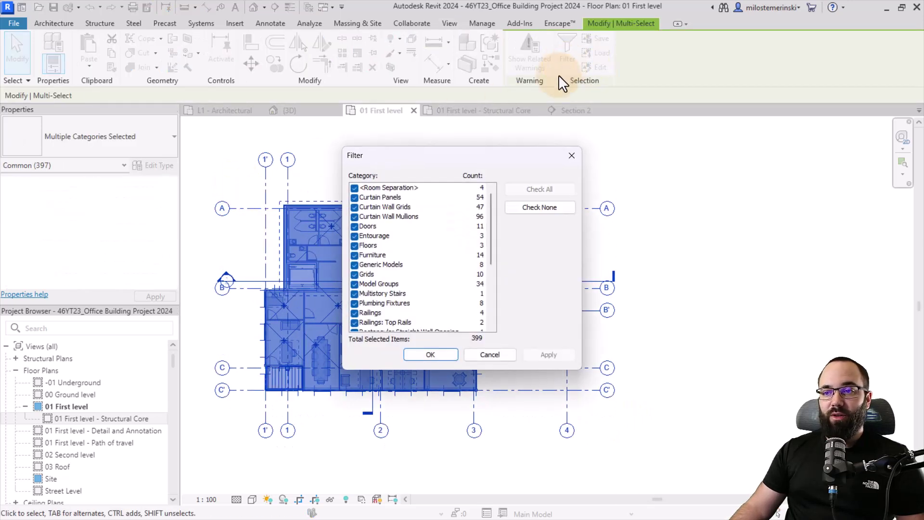
{"action": "left_click", "coordinate": [526, 208]}
{"action": "scroll", "coordinate": [415, 269], "scroll_direction": "down", "scroll_amount": 3}
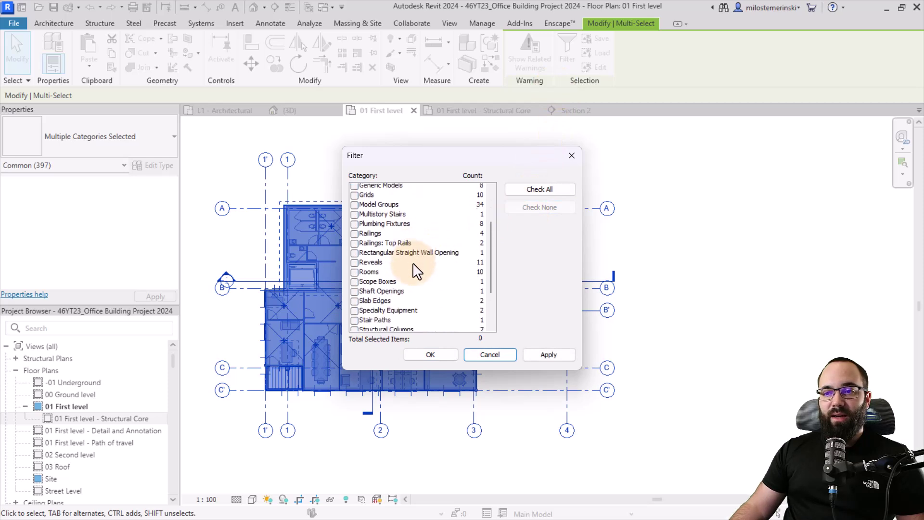
{"action": "scroll", "coordinate": [404, 270], "scroll_direction": "up", "scroll_amount": 3}
{"action": "left_click", "coordinate": [355, 274]}
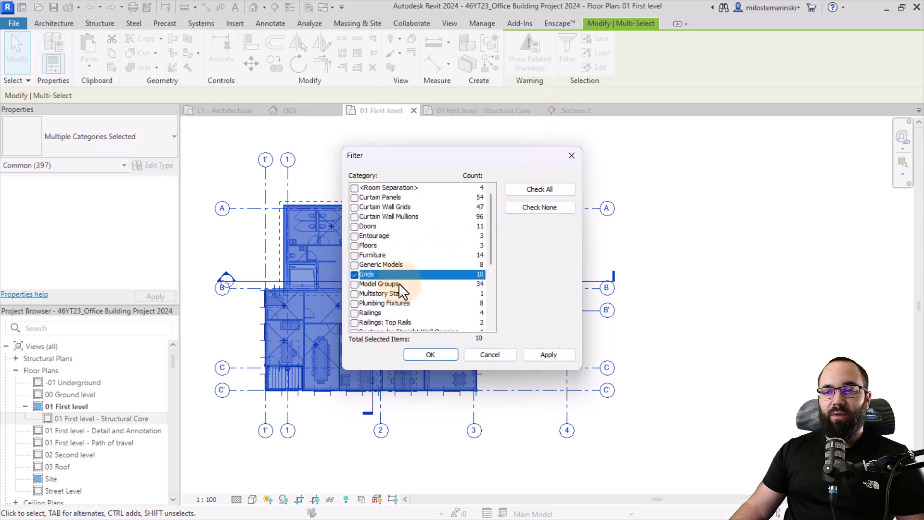
{"action": "left_click", "coordinate": [544, 356]}
{"action": "left_click", "coordinate": [426, 356]}
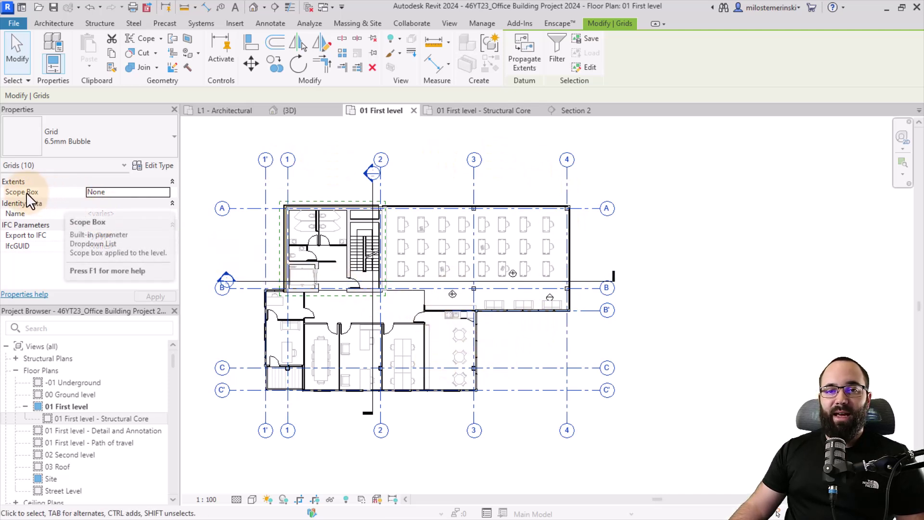
Assign 'Scope Box - Structure' to the selected grids and disassociate those not crossing it
{"action": "left_click", "coordinate": [165, 192]}
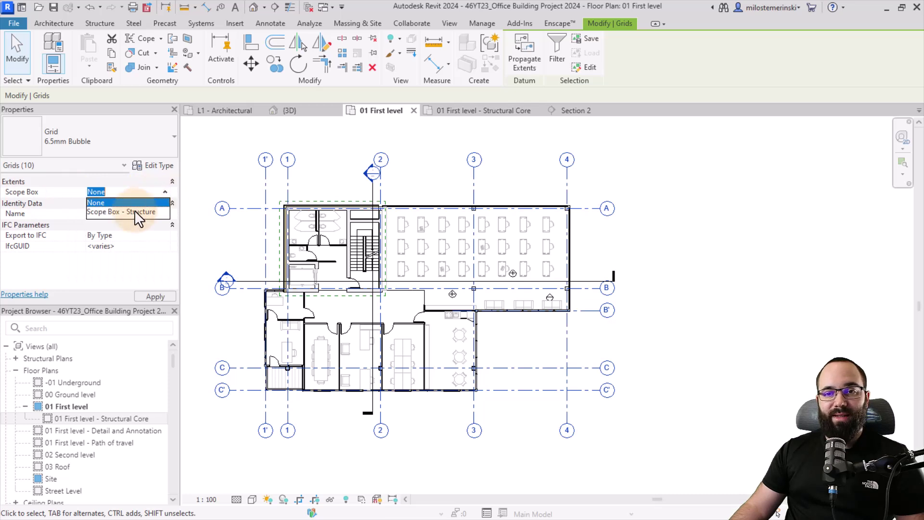
{"action": "left_click", "coordinate": [112, 212]}
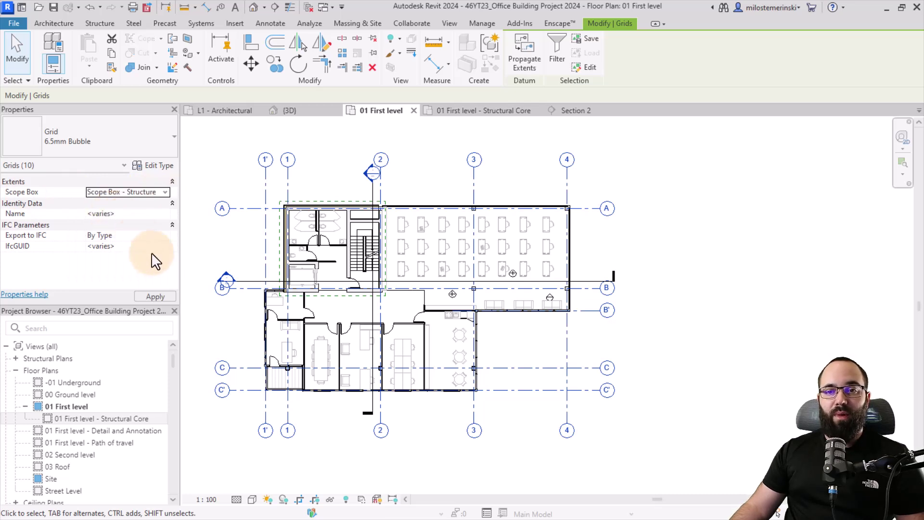
{"action": "left_click", "coordinate": [156, 298]}
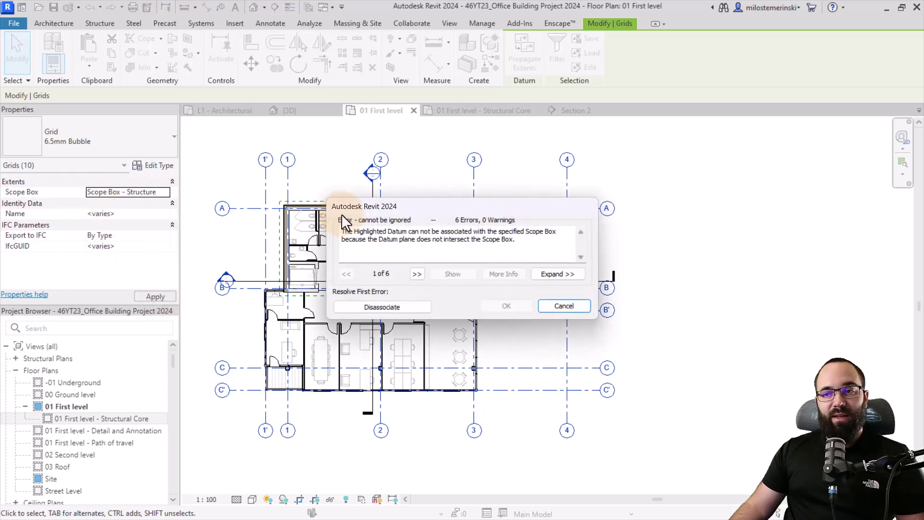
{"action": "left_click_drag", "start_coordinate": [352, 206], "coordinate": [563, 236]}
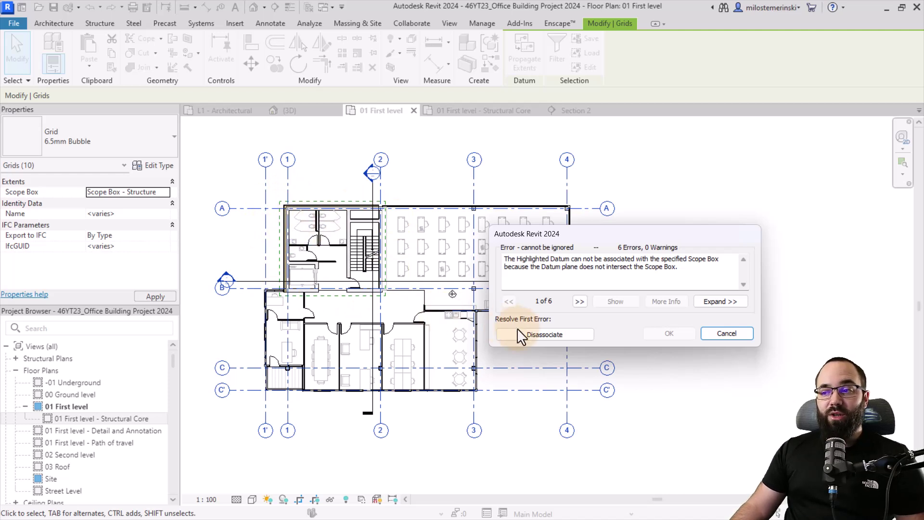
{"action": "left_click", "coordinate": [529, 333]}
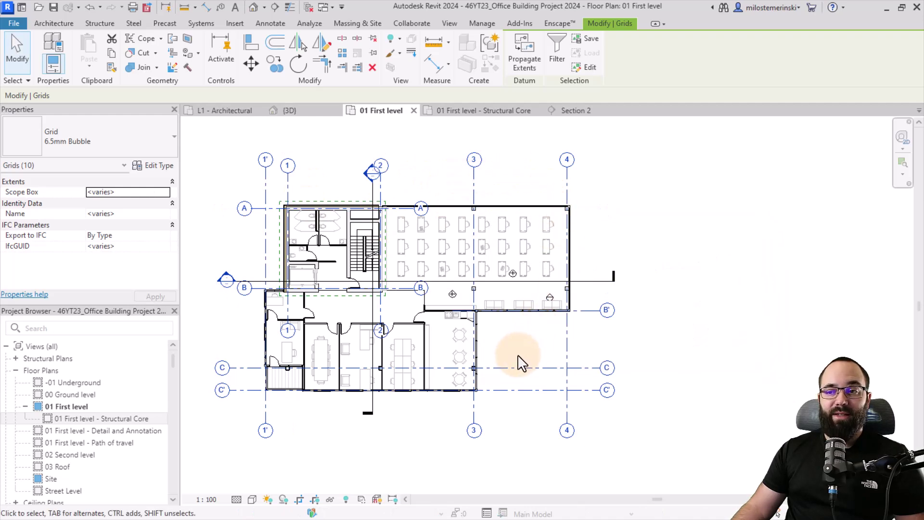
Pan around the plan, then check the grids in the '01 First level - Structural Core' view
{"action": "scroll", "coordinate": [224, 219], "scroll_direction": "up", "scroll_amount": 2}
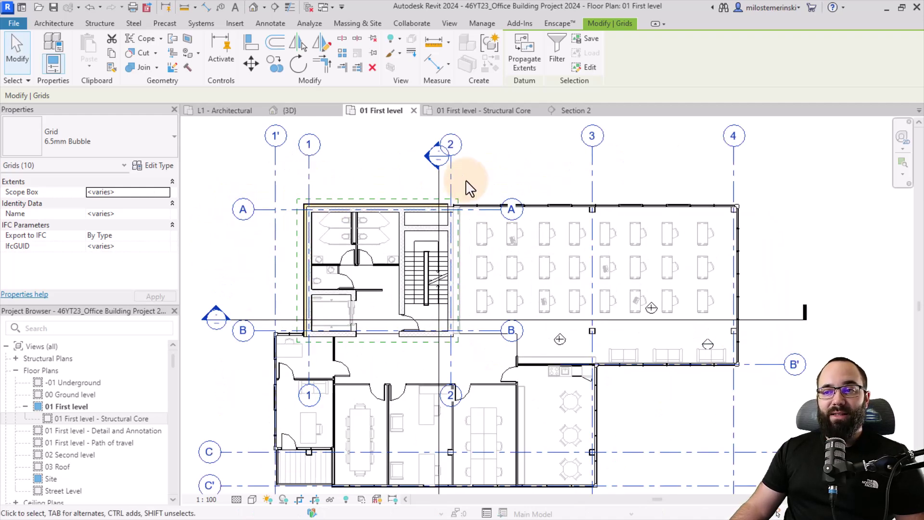
{"action": "middle_click_drag", "start_coordinate": [451, 373], "coordinate": [429, 341]}
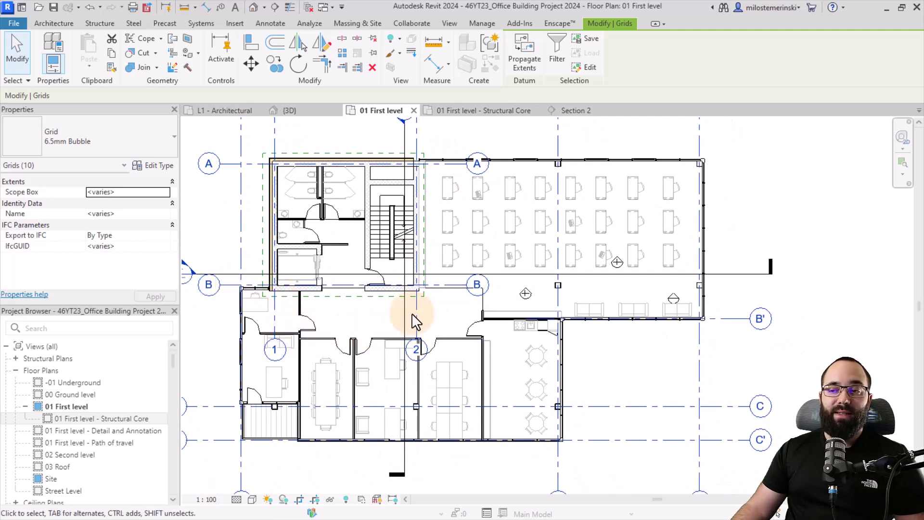
{"action": "middle_click_drag", "start_coordinate": [362, 307], "coordinate": [397, 340]}
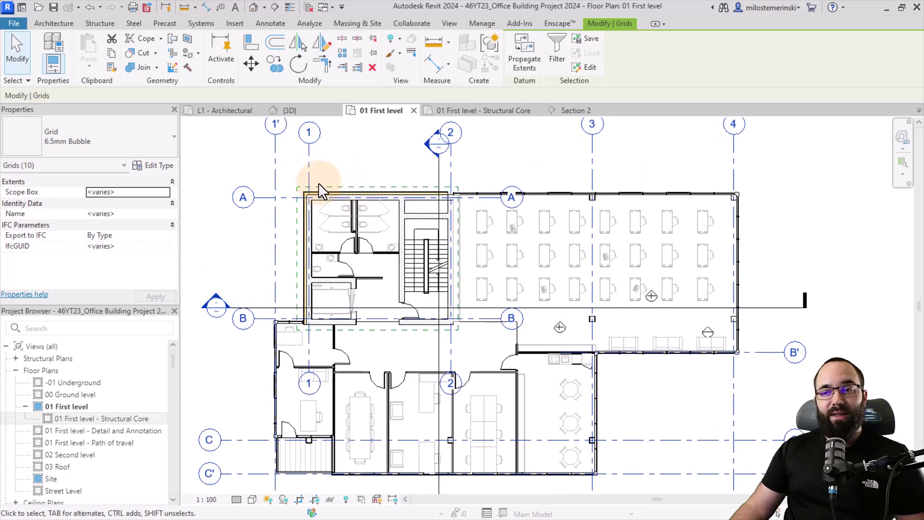
{"action": "scroll", "coordinate": [320, 176], "scroll_direction": "down", "scroll_amount": 2}
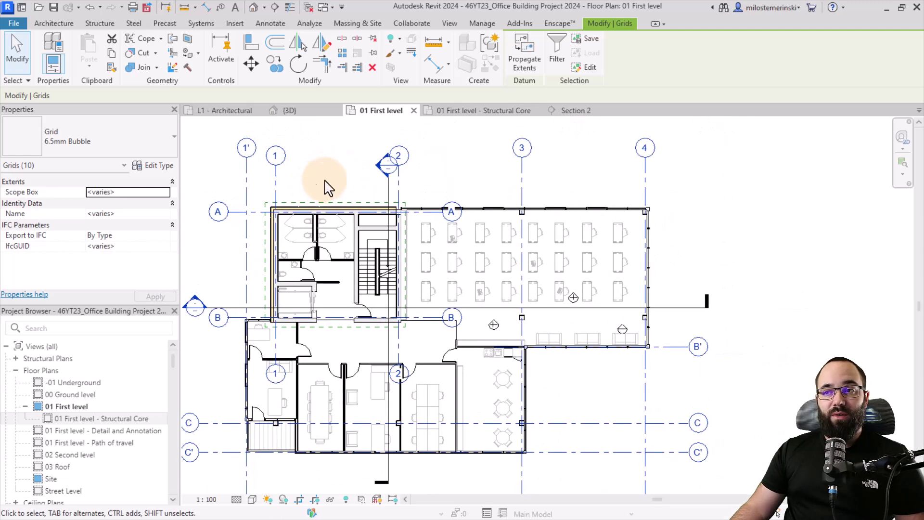
{"action": "left_click", "coordinate": [470, 111]}
{"action": "middle_click_drag", "start_coordinate": [432, 203], "coordinate": [382, 231]}
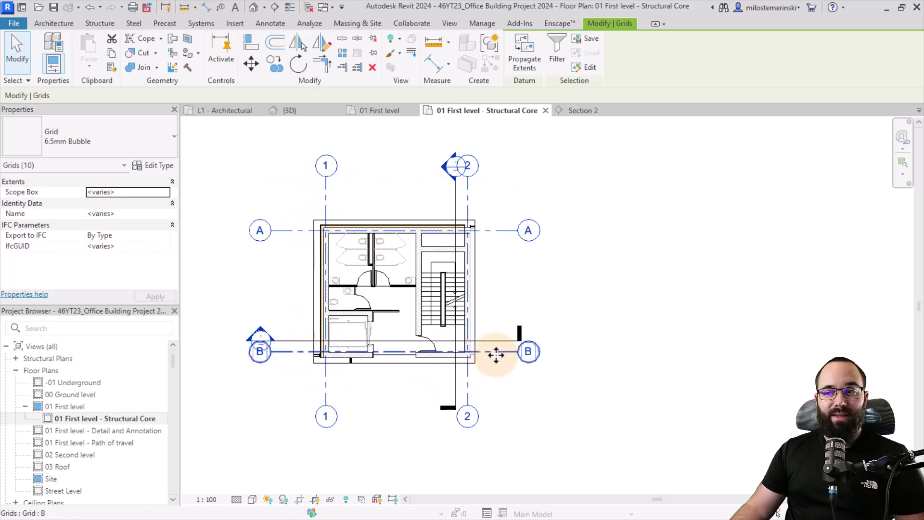
Go back to the 01 First level plan with the View tab showing
{"action": "left_click", "coordinate": [369, 110]}
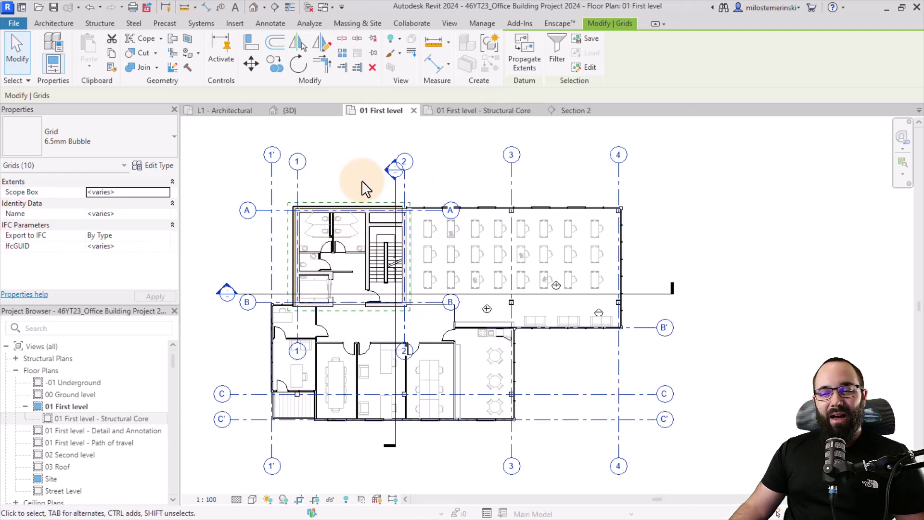
{"action": "middle_click_drag", "start_coordinate": [375, 194], "coordinate": [374, 187]}
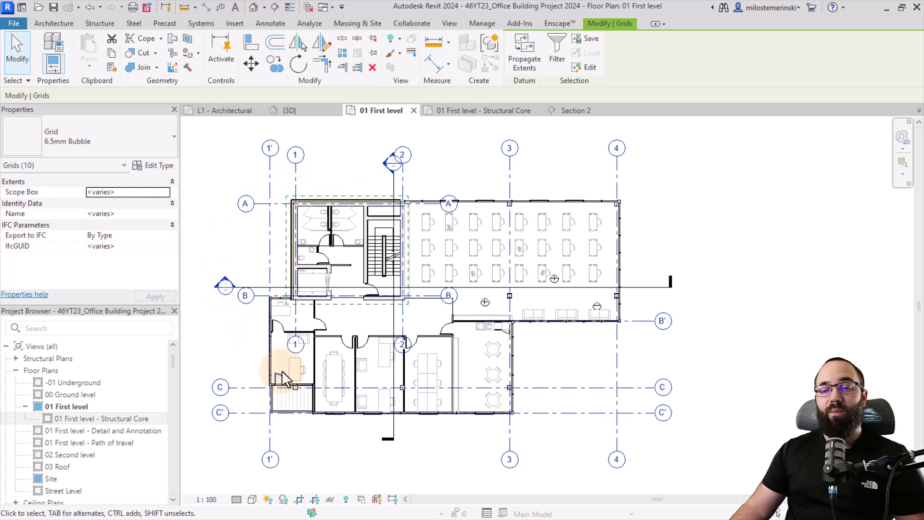
{"action": "middle_click_drag", "start_coordinate": [565, 361], "coordinate": [562, 362]}
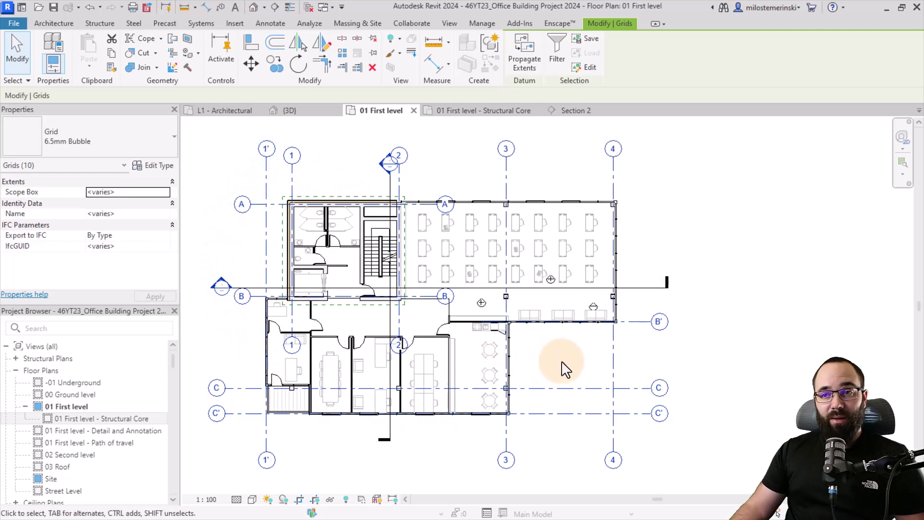
{"action": "left_click", "coordinate": [451, 25]}
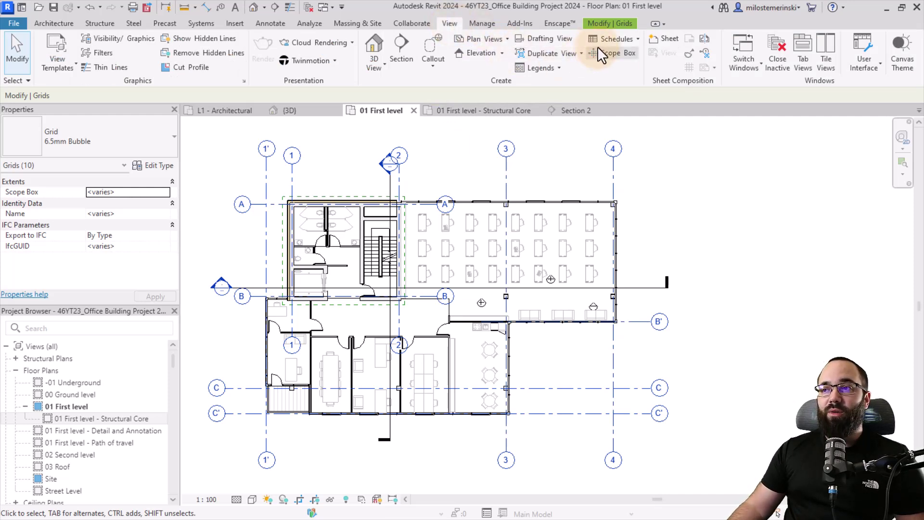
Draw a scope box around the entire first-level plan and name it 'Levels'
{"action": "left_click", "coordinate": [621, 52]}
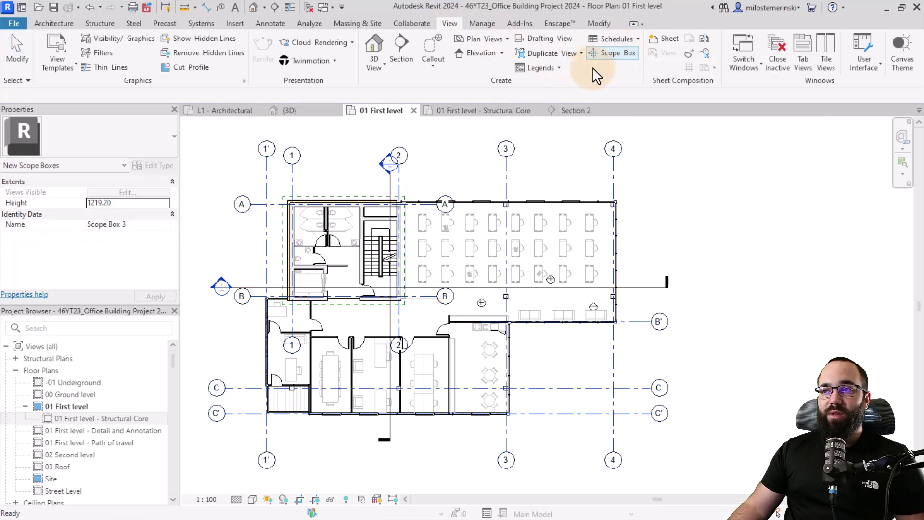
{"action": "left_click", "coordinate": [244, 179]}
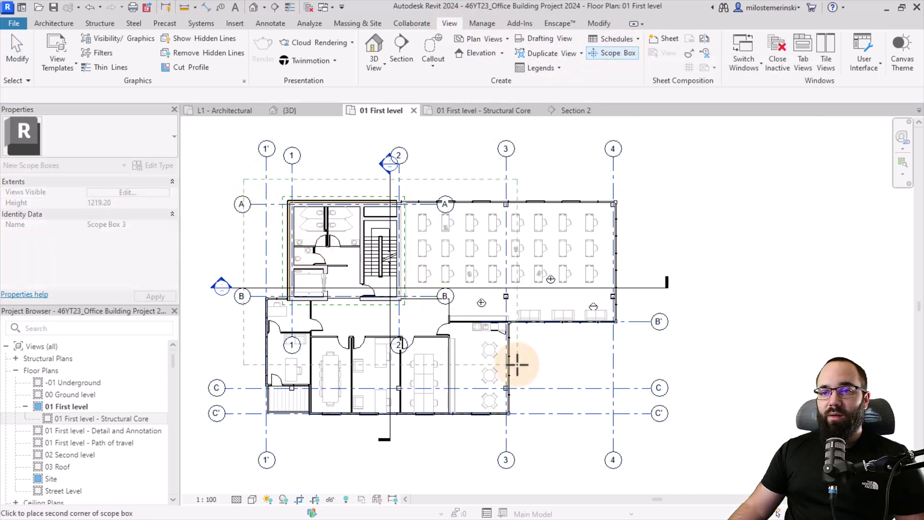
{"action": "left_click", "coordinate": [639, 437]}
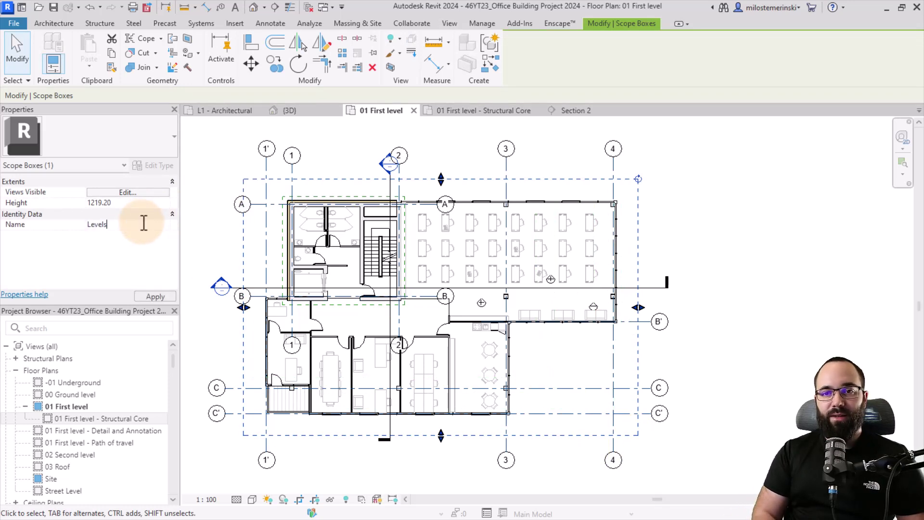
{"action": "left_click", "coordinate": [154, 296]}
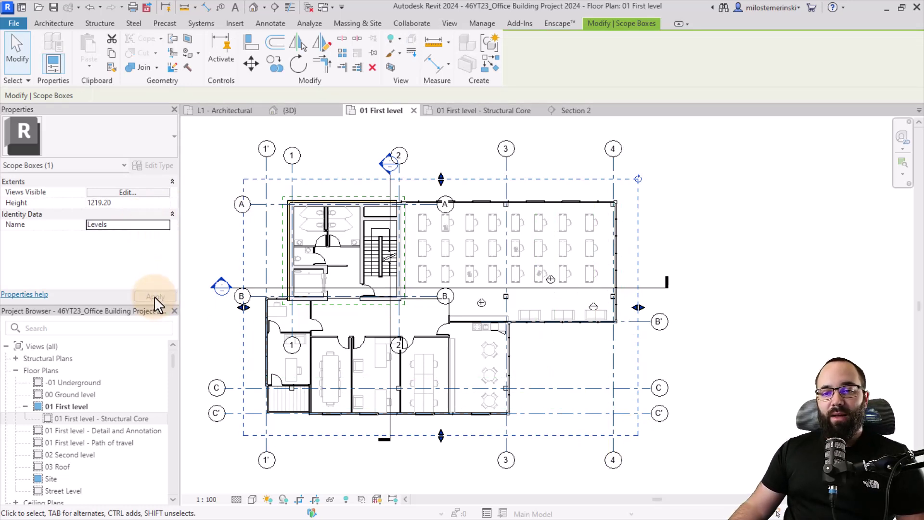
{"action": "left_click", "coordinate": [222, 246]}
In the 3D view, remove the scope box and turn off the section box
{"action": "left_click", "coordinate": [305, 110]}
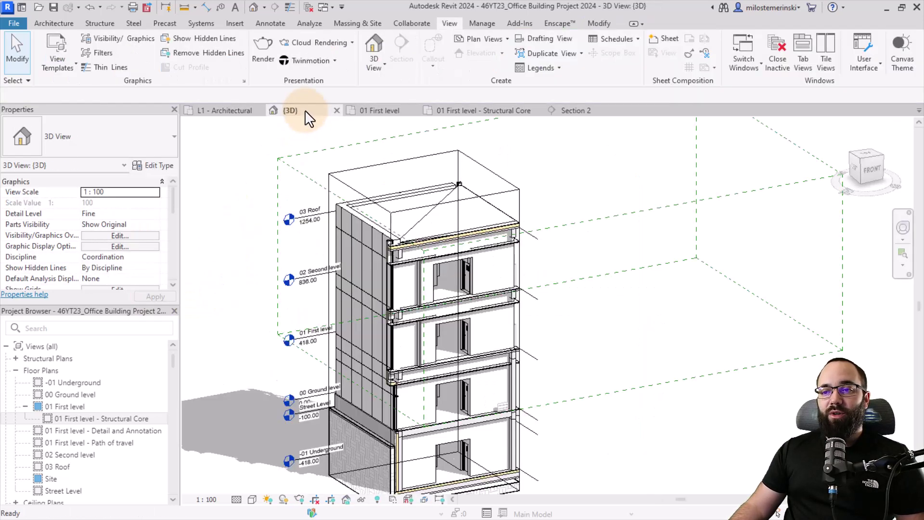
{"action": "middle_click_drag", "start_coordinate": [499, 284], "coordinate": [595, 308], "text": "shift"}
{"action": "scroll", "coordinate": [136, 272], "scroll_direction": "down", "scroll_amount": 4}
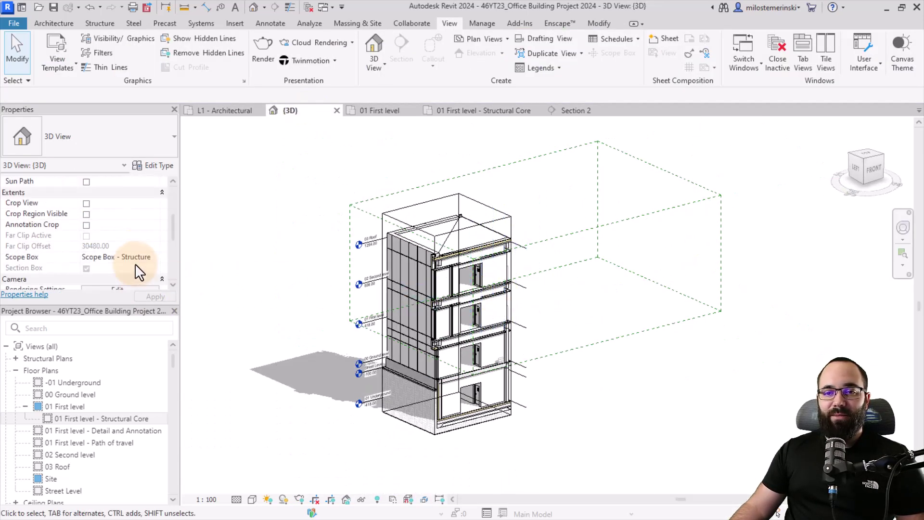
{"action": "left_click", "coordinate": [152, 256]}
{"action": "left_click", "coordinate": [96, 267]}
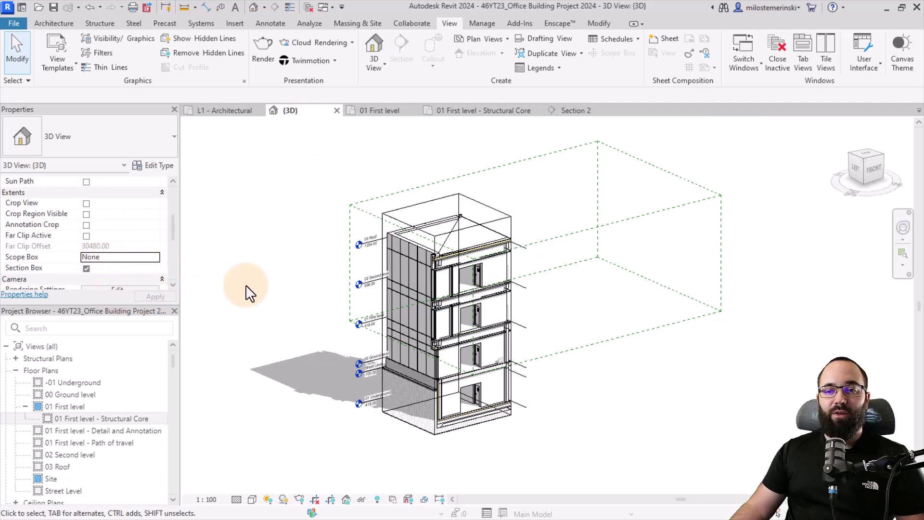
{"action": "scroll", "coordinate": [244, 303], "scroll_direction": "down", "scroll_amount": 1}
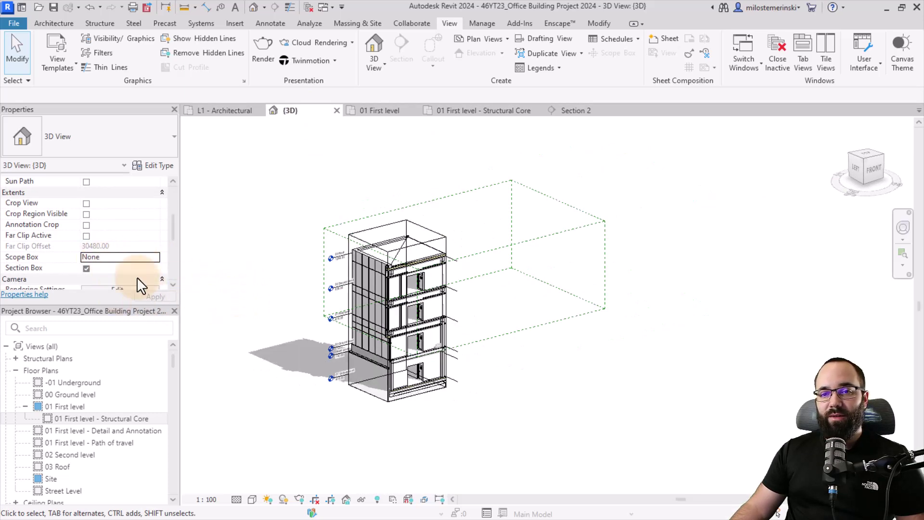
{"action": "left_click", "coordinate": [86, 269]}
{"action": "left_click", "coordinate": [174, 296]}
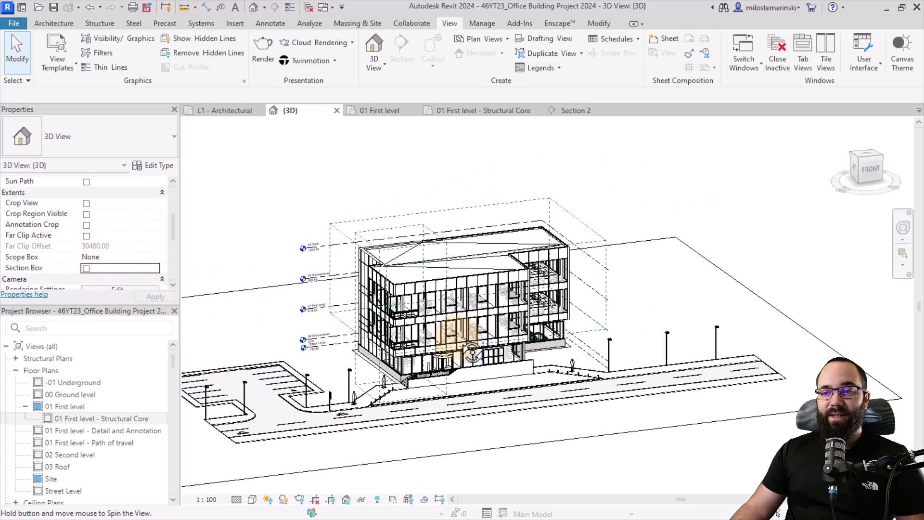
{"action": "scroll", "coordinate": [347, 240], "scroll_direction": "up", "scroll_amount": 2}
Stretch the Levels scope box down below the building base, to 2226.26 high
{"action": "left_click", "coordinate": [346, 240]}
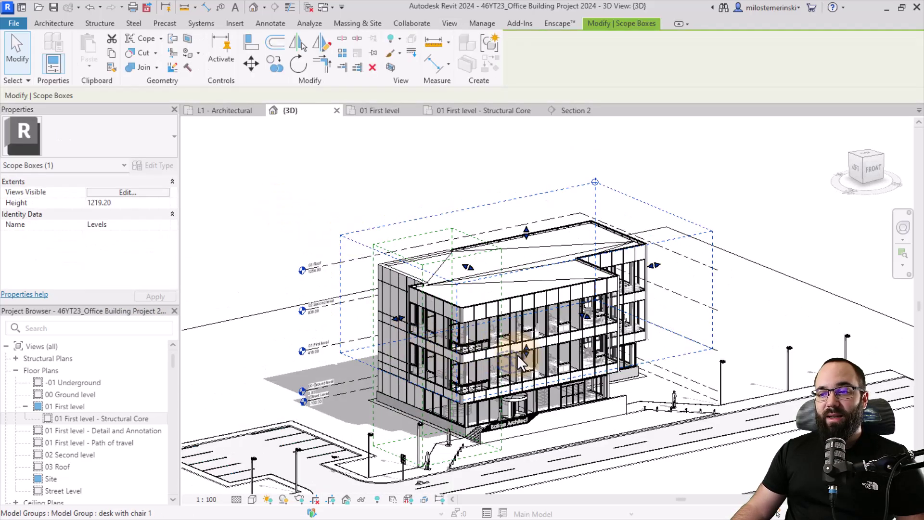
{"action": "left_click_drag", "start_coordinate": [520, 358], "coordinate": [520, 430]}
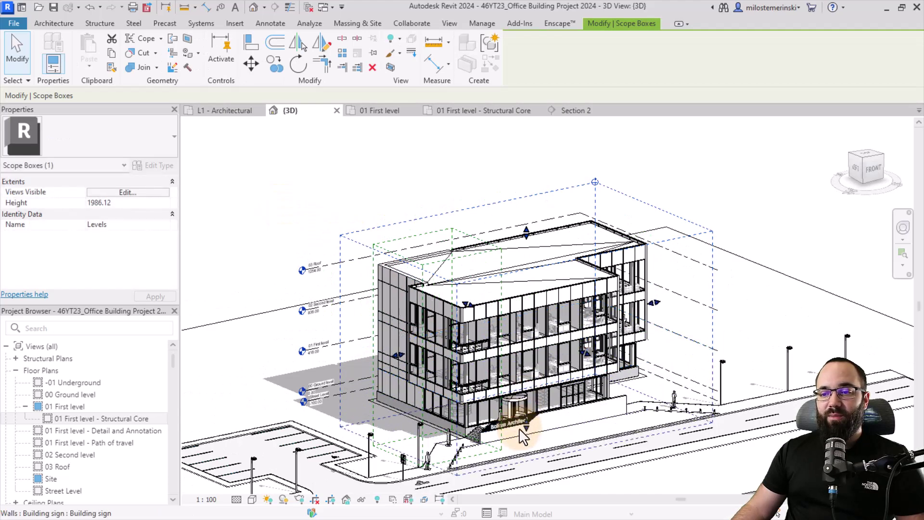
{"action": "middle_click_drag", "start_coordinate": [519, 428], "coordinate": [540, 370], "text": "shift"}
{"action": "left_click_drag", "start_coordinate": [531, 436], "coordinate": [529, 469]}
{"action": "middle_click_drag", "start_coordinate": [526, 378], "coordinate": [527, 457], "text": "shift"}
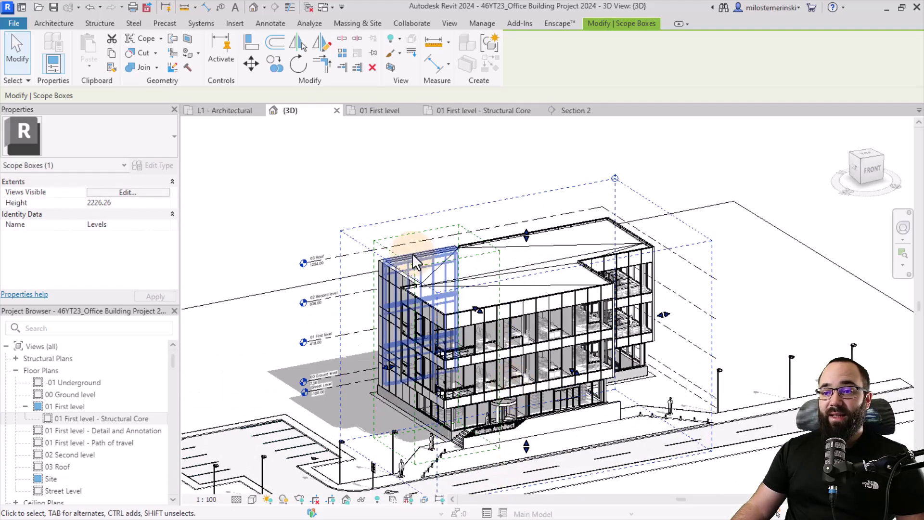
{"action": "left_click", "coordinate": [341, 200]}
Select the five levels, filtering out the Topography category
{"action": "middle_click_drag", "start_coordinate": [340, 200], "coordinate": [301, 189]}
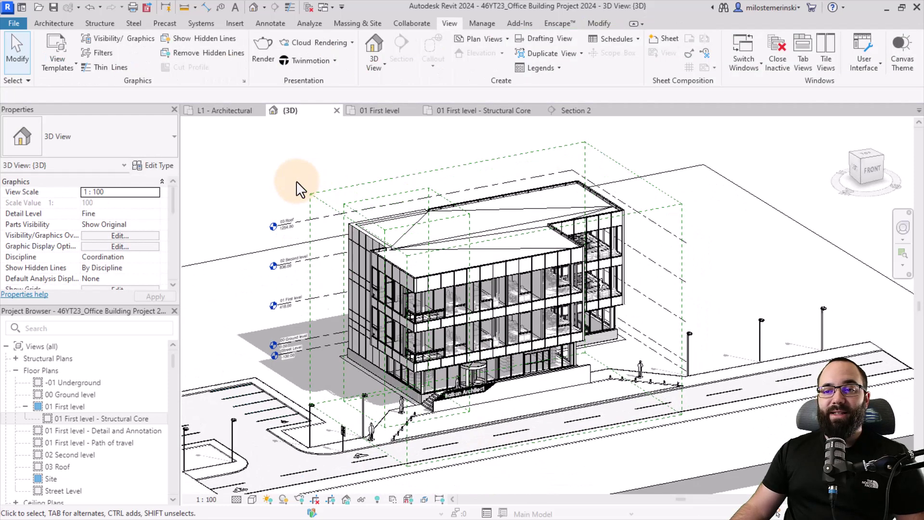
{"action": "left_click_drag", "start_coordinate": [300, 189], "coordinate": [264, 356]}
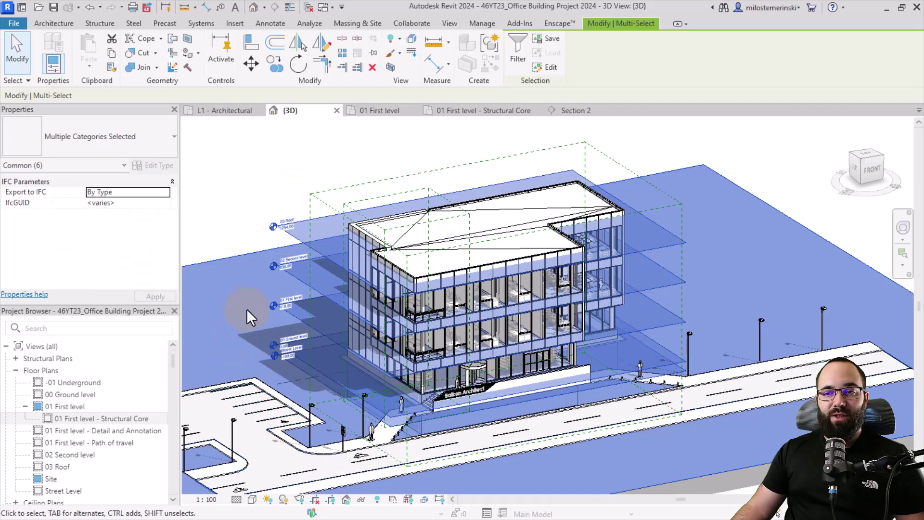
{"action": "left_click", "coordinate": [507, 57]}
{"action": "left_click", "coordinate": [354, 197]}
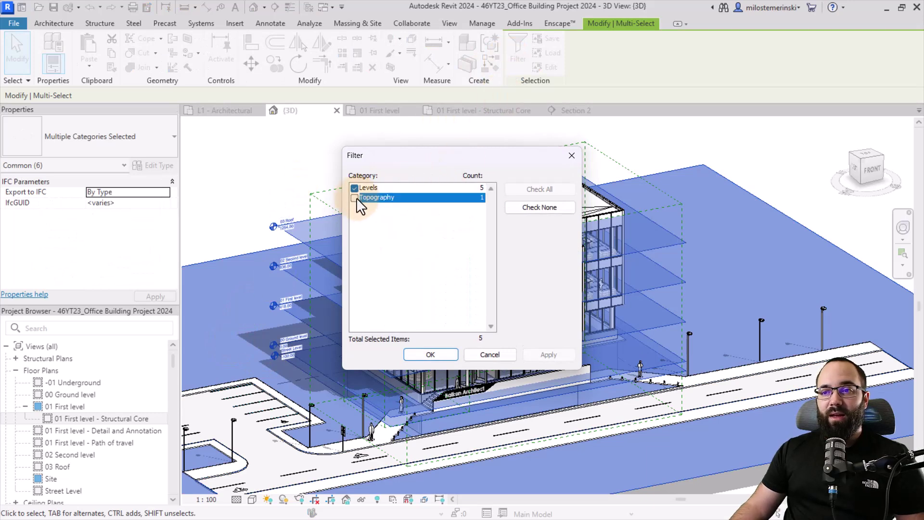
{"action": "left_click", "coordinate": [541, 356]}
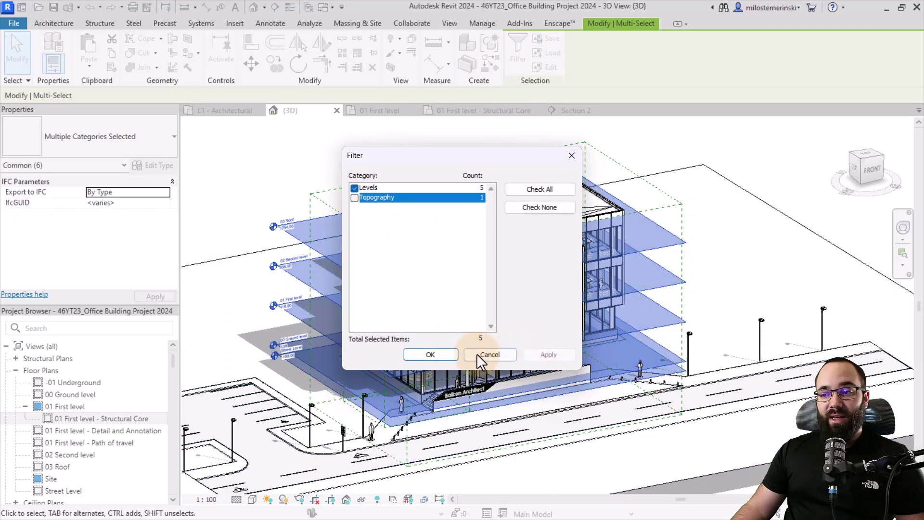
{"action": "left_click", "coordinate": [432, 355]}
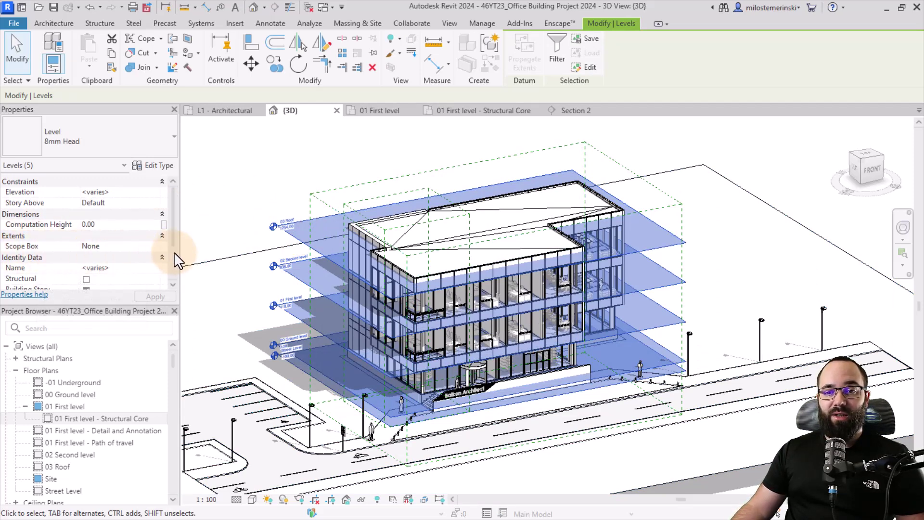
Assign the Levels scope box to the selected levels
{"action": "left_click", "coordinate": [155, 246]}
{"action": "left_click", "coordinate": [145, 255]}
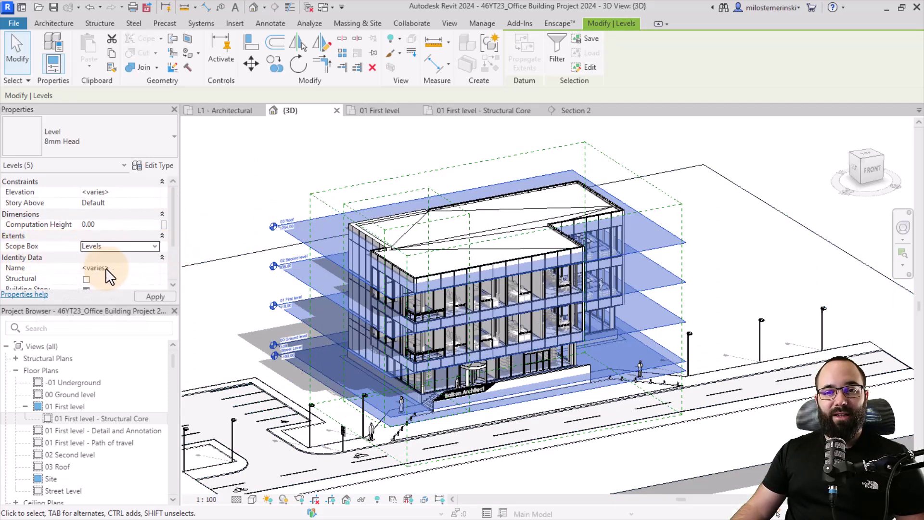
{"action": "left_click", "coordinate": [147, 299]}
{"action": "left_click", "coordinate": [269, 201]}
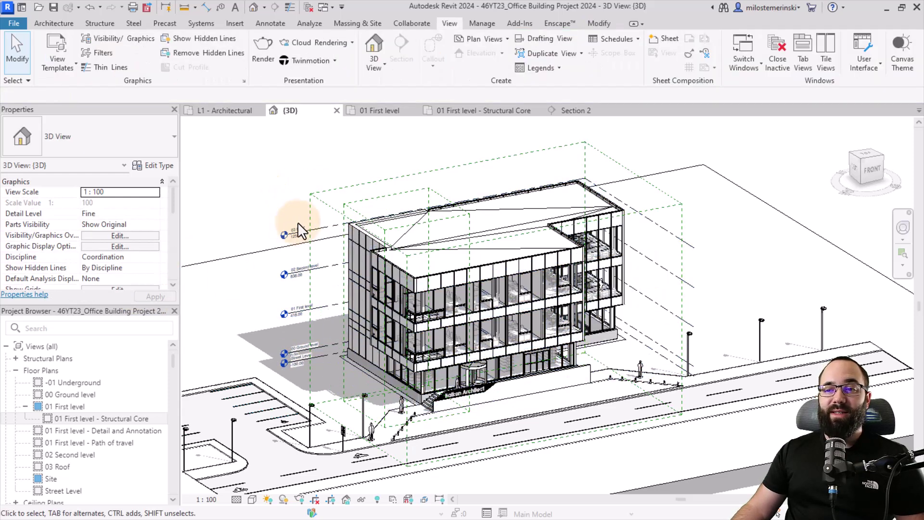
{"action": "scroll", "coordinate": [297, 221], "scroll_direction": "down", "scroll_amount": 2}
{"action": "left_click", "coordinate": [308, 214]}
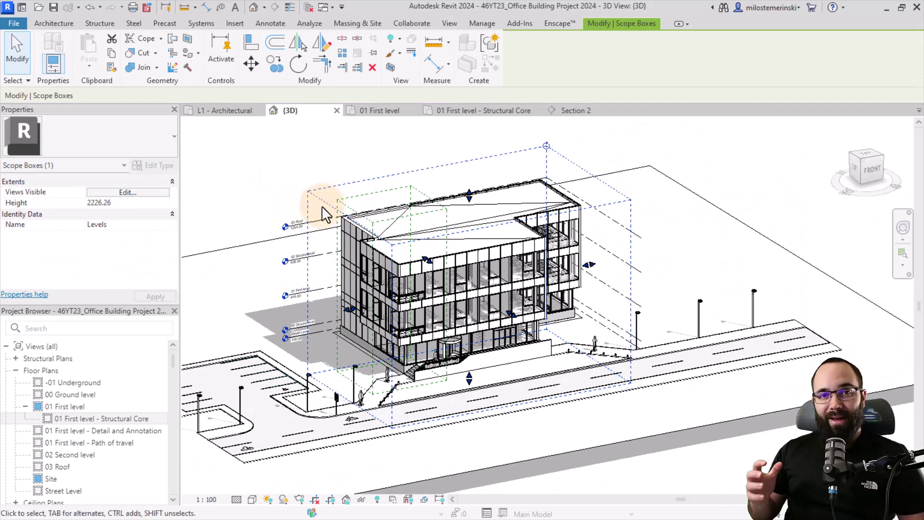
{"action": "left_click_drag", "start_coordinate": [325, 215], "coordinate": [696, 238]}
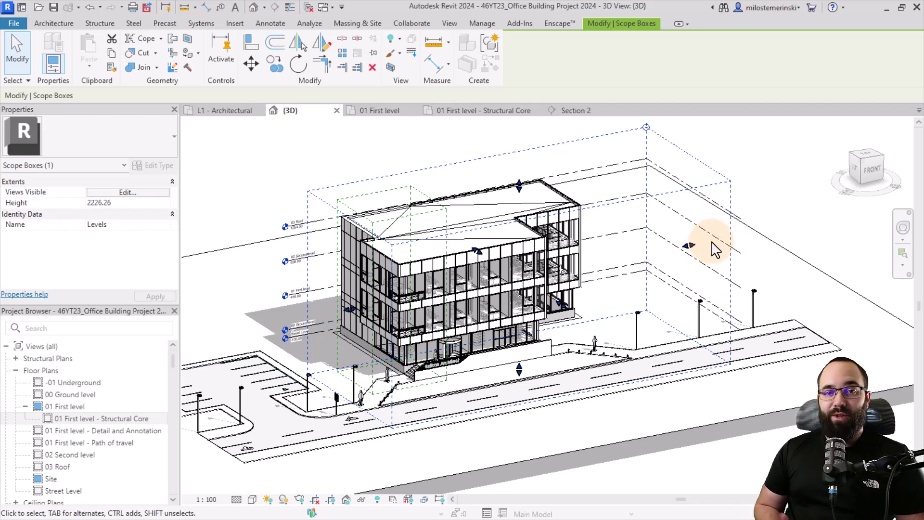
{"action": "left_click_drag", "start_coordinate": [696, 251], "coordinate": [606, 272]}
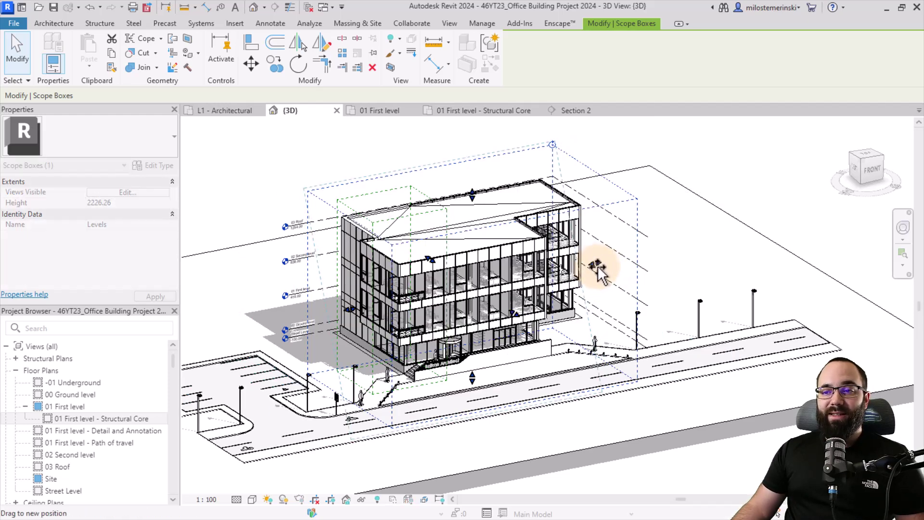
{"action": "left_click", "coordinate": [590, 156]}
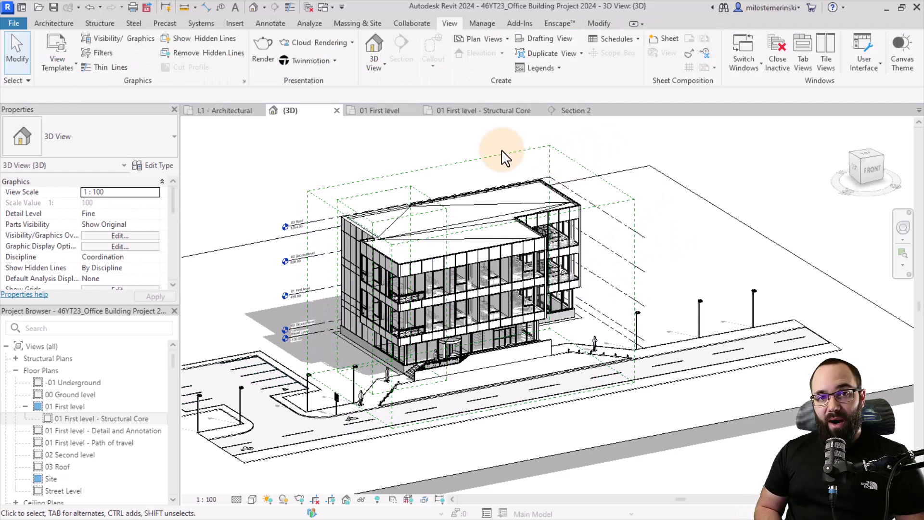
{"action": "middle_click_drag", "start_coordinate": [467, 158], "coordinate": [457, 158]}
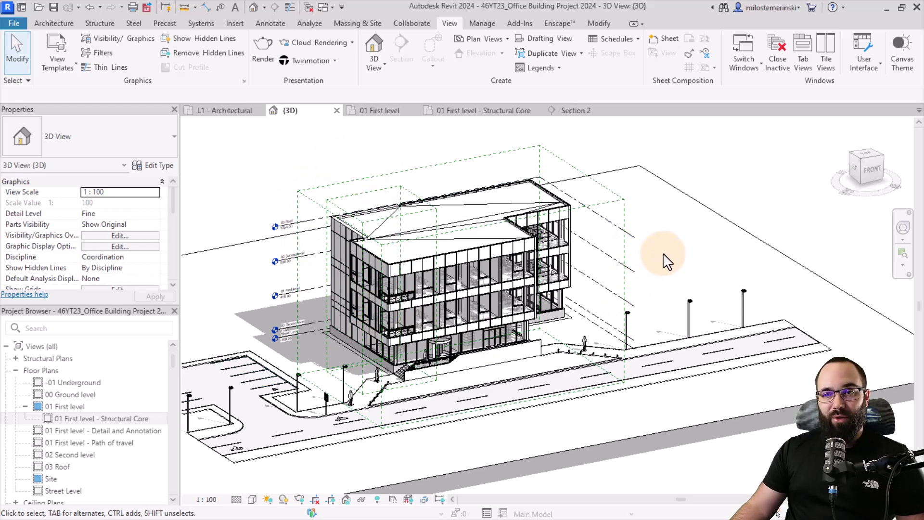
In the 01 First level plan, open Views Visible for 'Scope Box - Structure'
{"action": "left_click", "coordinate": [379, 111]}
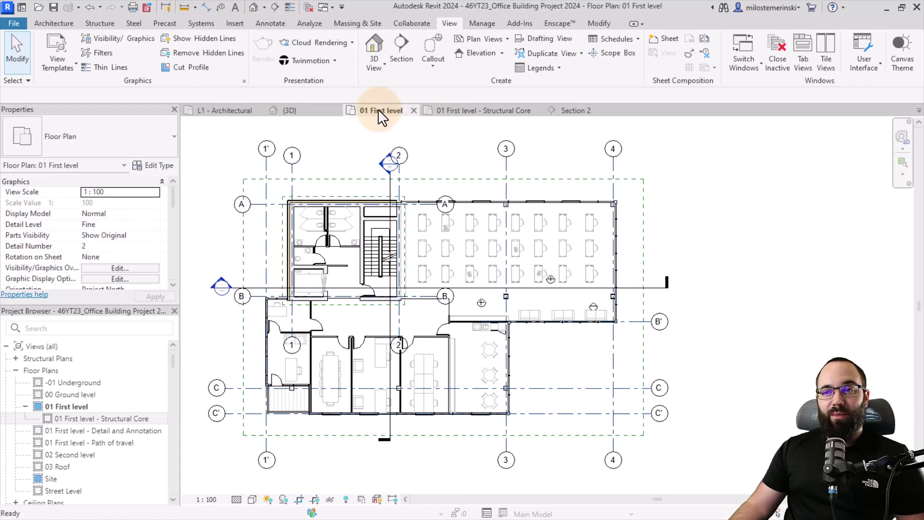
{"action": "left_click", "coordinate": [341, 196]}
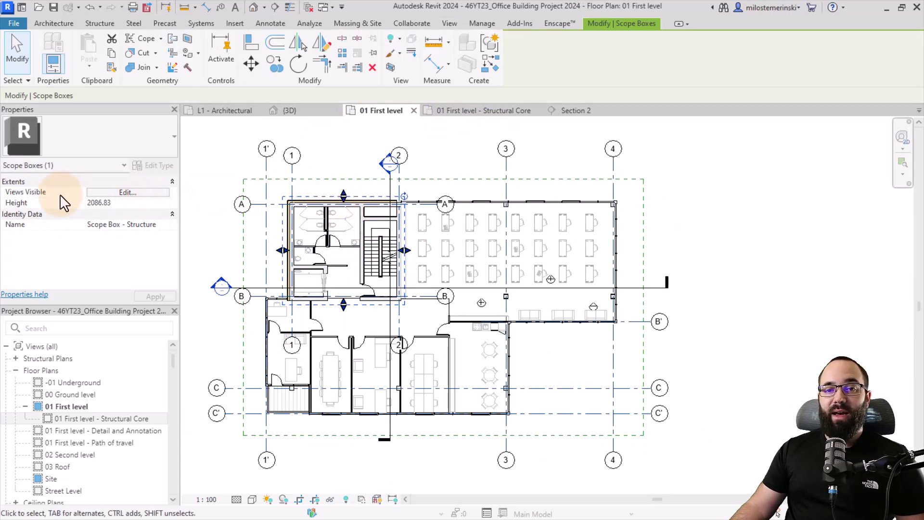
{"action": "left_click", "coordinate": [97, 192]}
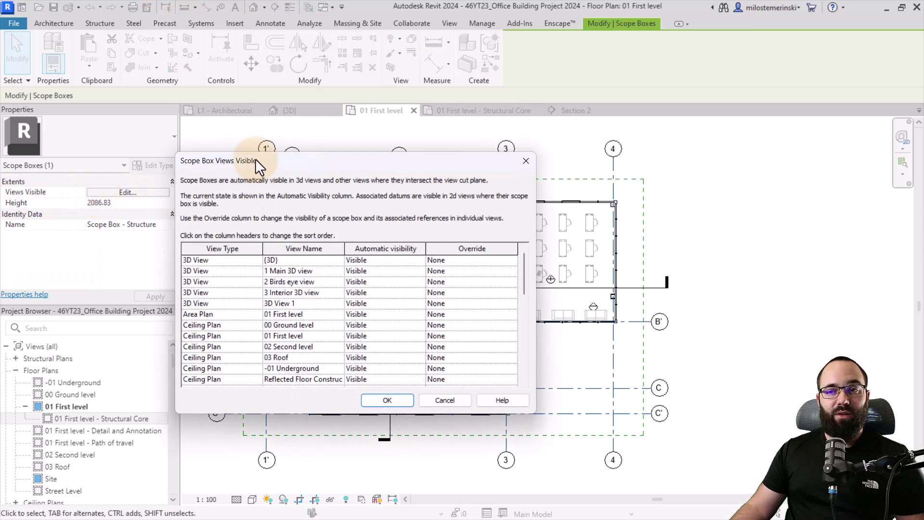
{"action": "left_click_drag", "start_coordinate": [255, 158], "coordinate": [266, 131]}
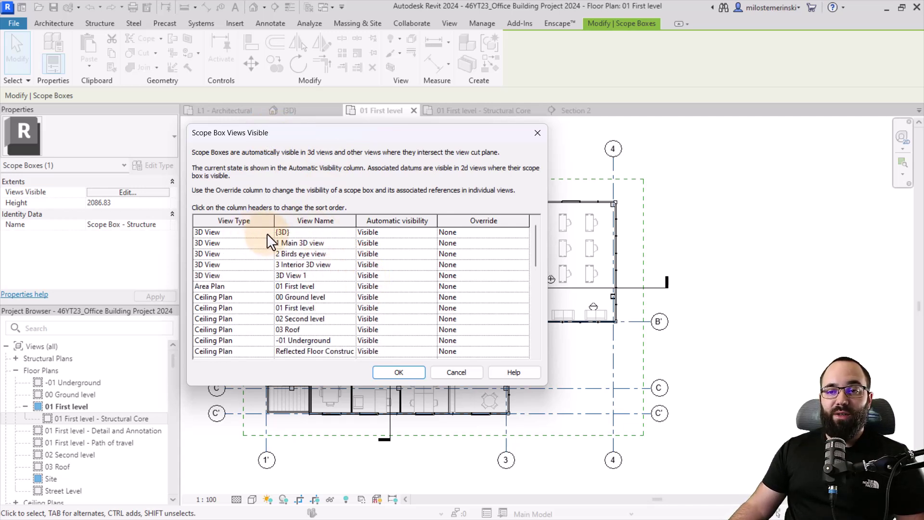
Set the scope box Invisible in {3D}, 1 Main 3D view and 2 Birds eye view
{"action": "left_click", "coordinate": [521, 233]}
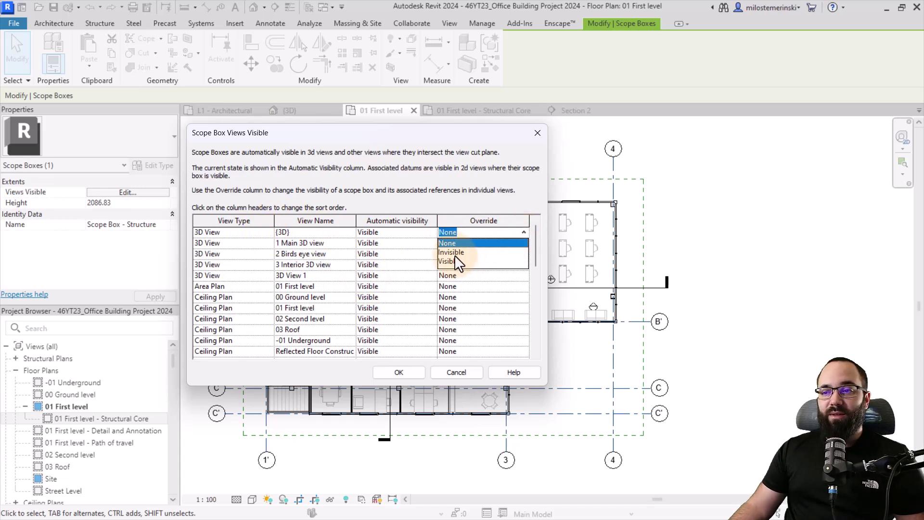
{"action": "left_click", "coordinate": [449, 251]}
{"action": "left_click", "coordinate": [519, 244]}
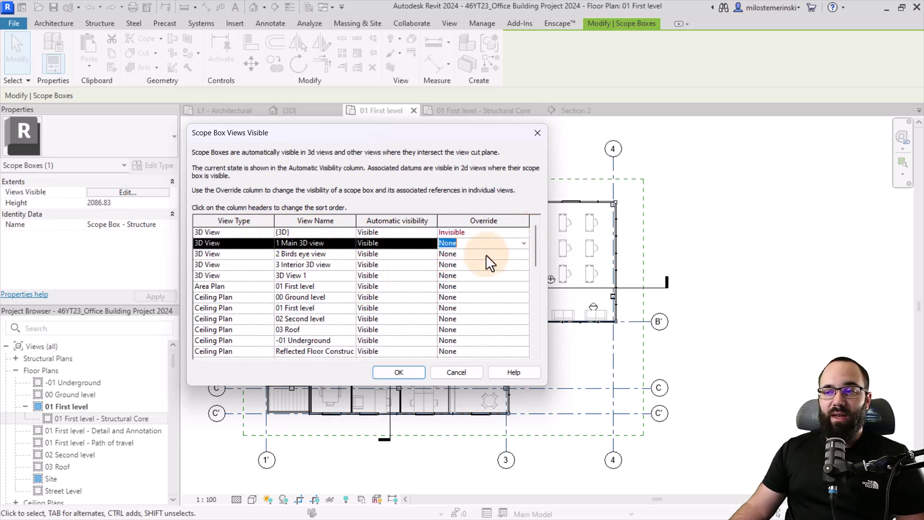
{"action": "left_click", "coordinate": [524, 244]}
{"action": "left_click", "coordinate": [511, 263]}
{"action": "left_click", "coordinate": [519, 256]}
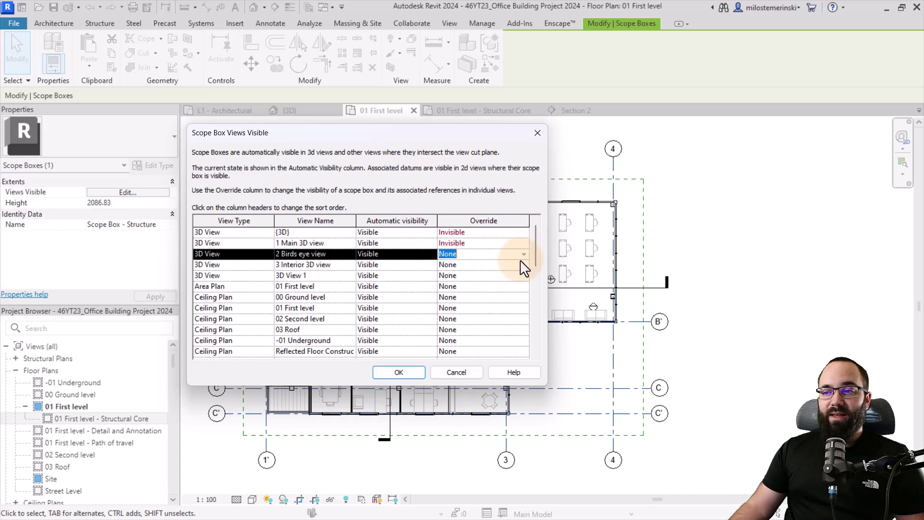
{"action": "left_click", "coordinate": [521, 256]}
{"action": "left_click", "coordinate": [505, 275]}
Set it Invisible in 3 Interior 3D view and 3D View 1, then confirm
{"action": "left_click", "coordinate": [524, 266]}
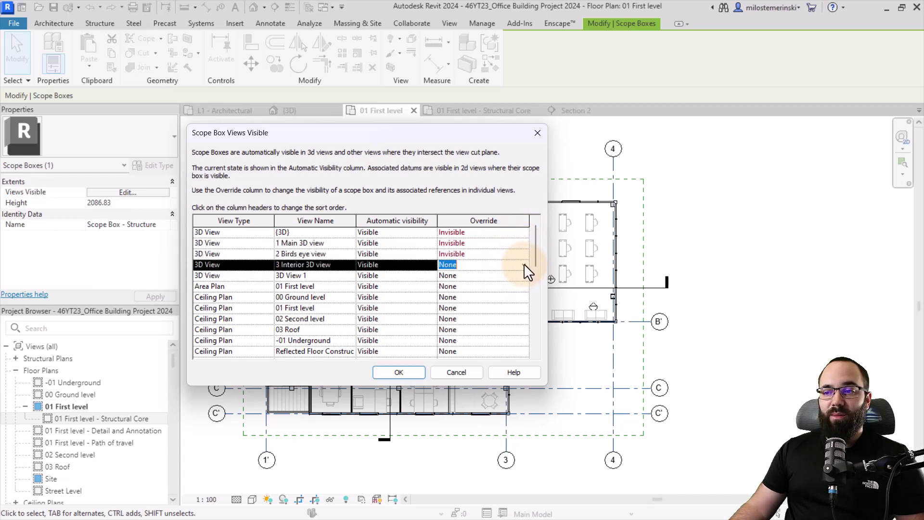
{"action": "left_click", "coordinate": [523, 264]}
{"action": "left_click", "coordinate": [502, 285]}
{"action": "left_click", "coordinate": [522, 278]}
{"action": "left_click", "coordinate": [522, 276]}
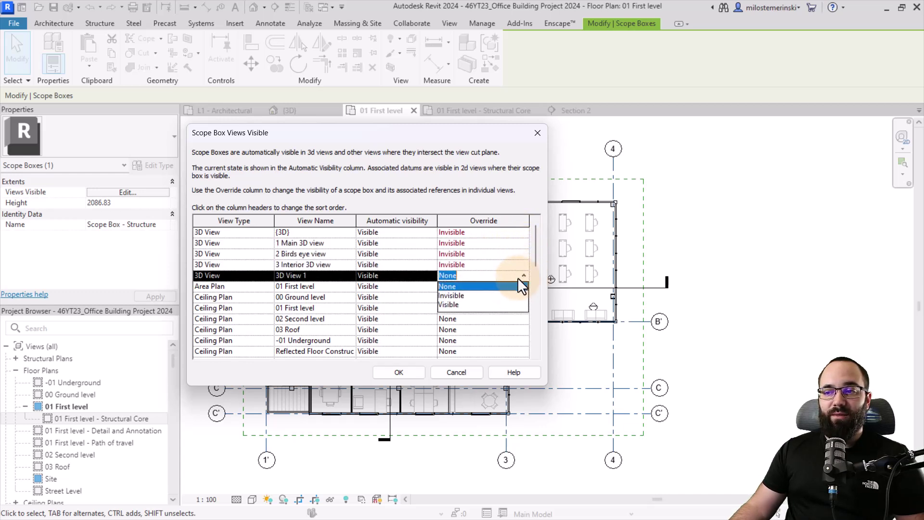
{"action": "left_click", "coordinate": [456, 298]}
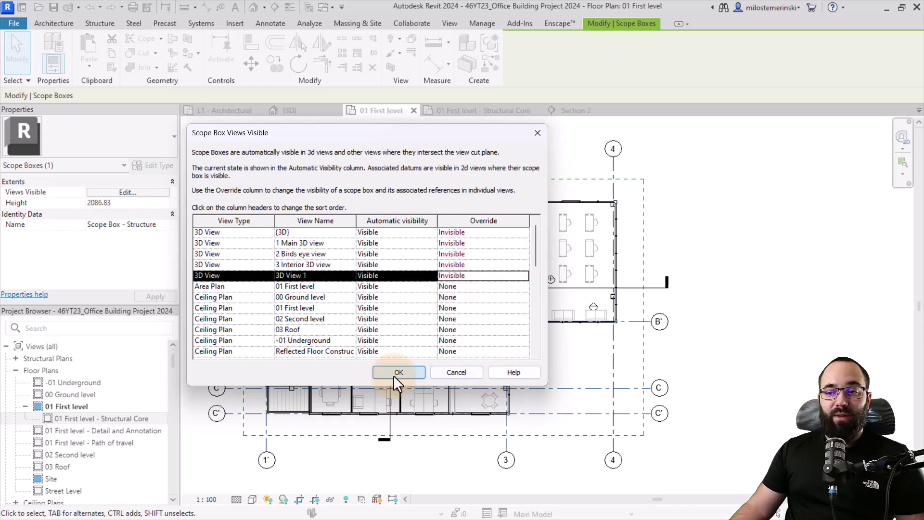
{"action": "left_click", "coordinate": [399, 372]}
{"action": "left_click", "coordinate": [726, 355]}
Return to the {3D} view and orbit toward the building front
{"action": "left_click", "coordinate": [305, 109]}
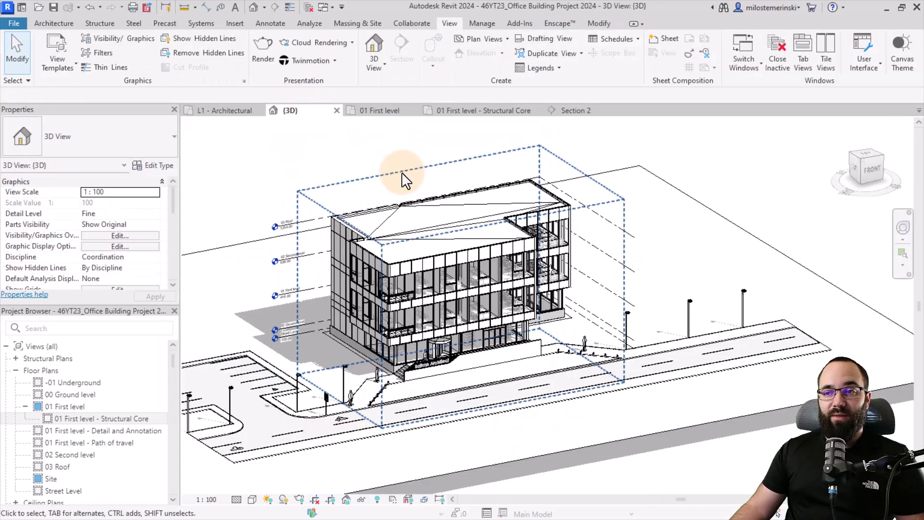
{"action": "middle_click_drag", "start_coordinate": [325, 166], "coordinate": [345, 145], "text": "shift"}
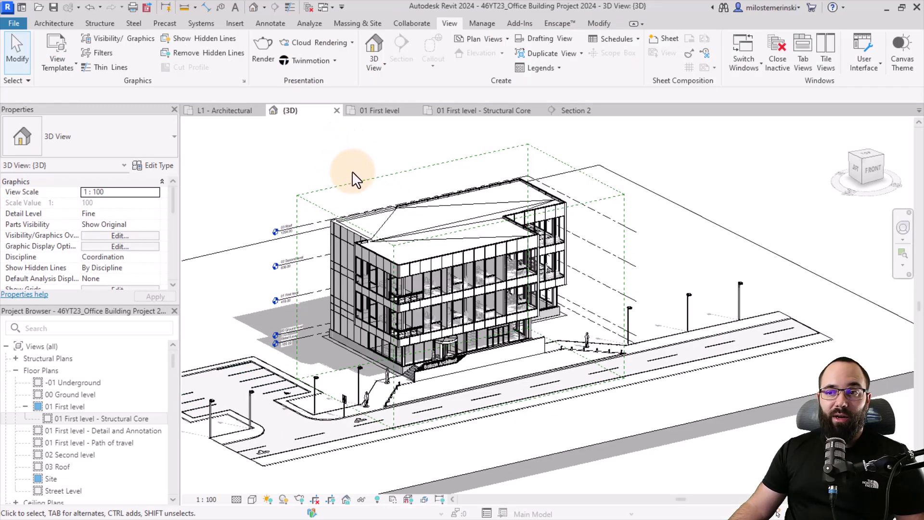
{"action": "mouse_move", "coordinate": [357, 178]}
{"action": "middle_mouse_down", "text": "shift"}
{"action": "mouse_move", "coordinate": [365, 180]}
{"action": "mouse_move", "coordinate": [356, 175]}
{"action": "middle_mouse_up", "text": "shift"}
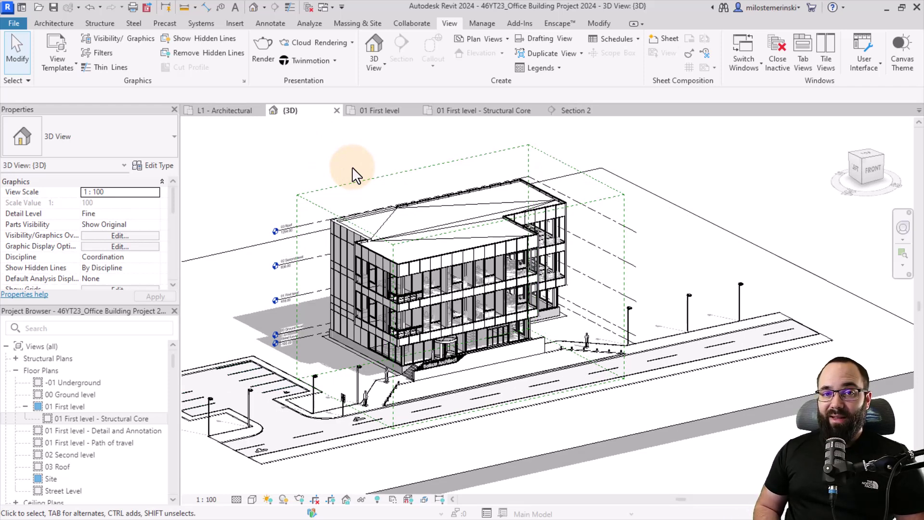
In the PDF export settings, toggle 'Hide scope boxes' and close without exporting
{"action": "left_click", "coordinate": [24, 25]}
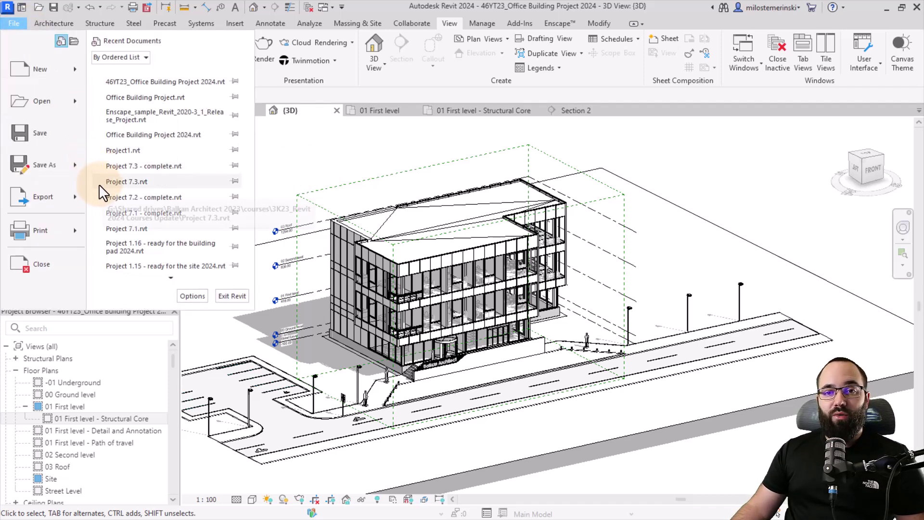
{"action": "mouse_move", "coordinate": [49, 195]}
{"action": "left_click", "coordinate": [151, 98]}
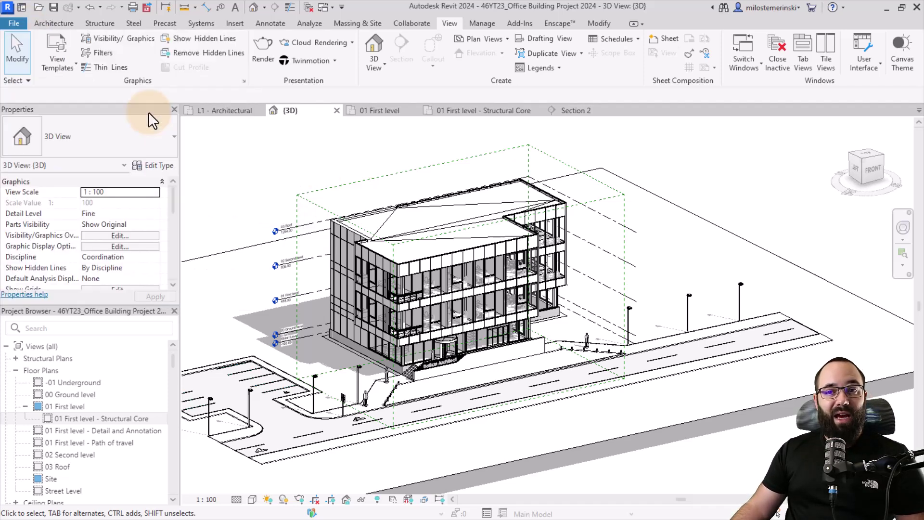
{"action": "left_click_drag", "start_coordinate": [267, 34], "coordinate": [278, 33]}
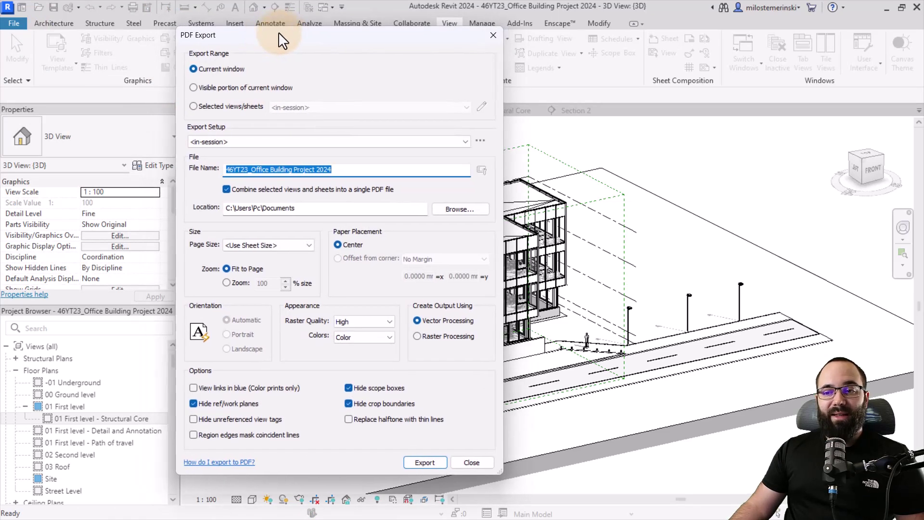
{"action": "left_click", "coordinate": [379, 386]}
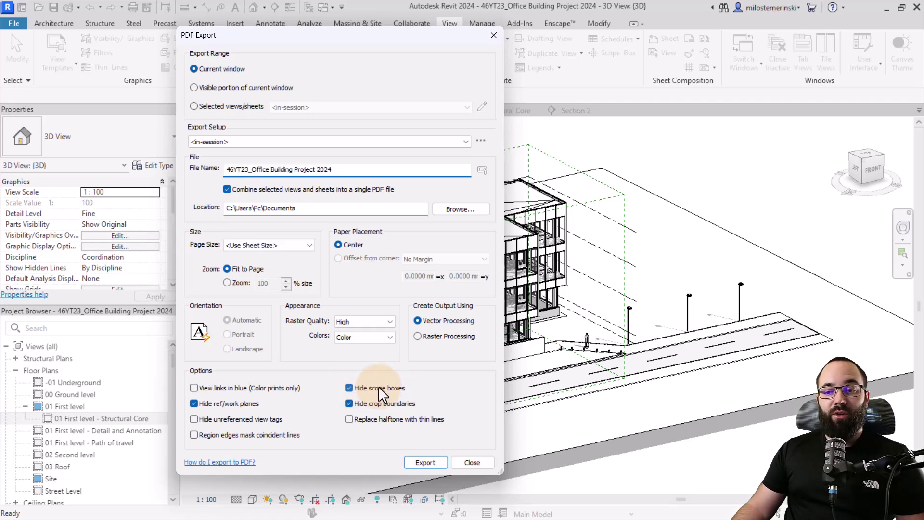
{"action": "left_click", "coordinate": [460, 465]}
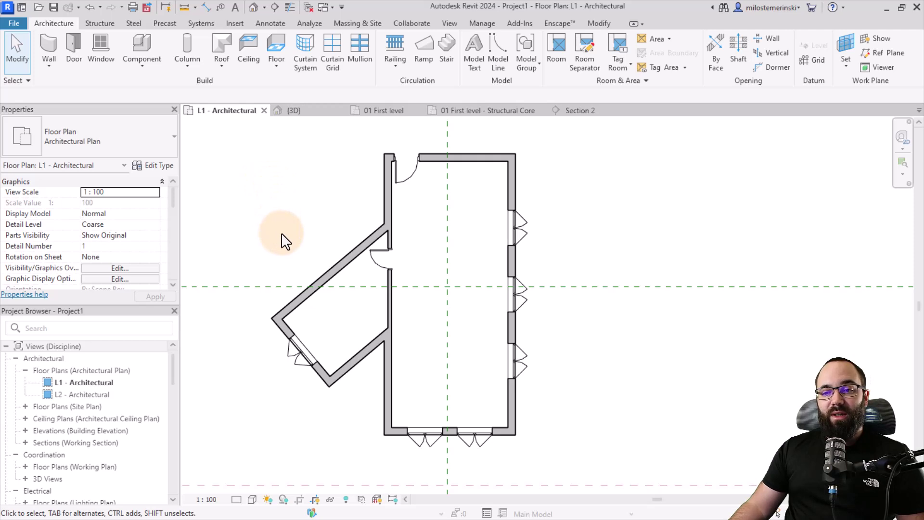
Draw Scope Box 3 around the angled wing of the L1 - Architectural plan and select it
{"action": "middle_click_drag", "start_coordinate": [382, 184], "coordinate": [363, 182]}
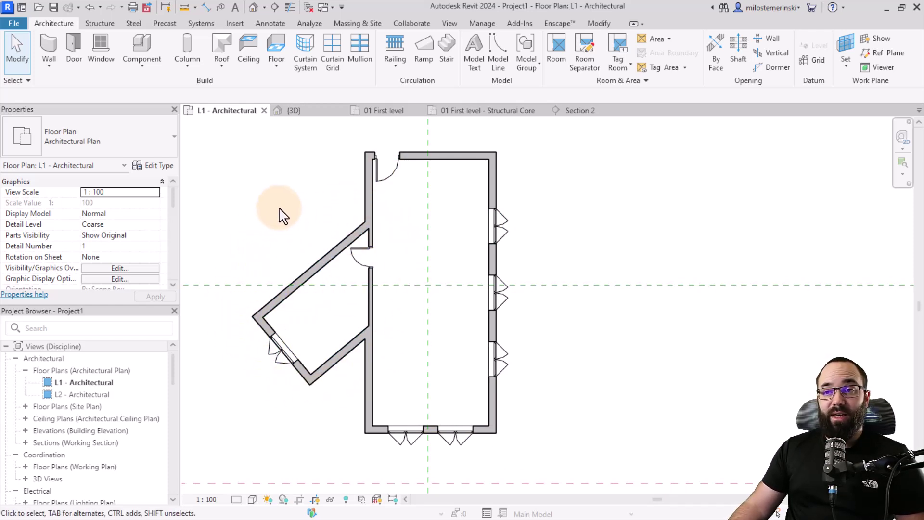
{"action": "left_click", "coordinate": [449, 25]}
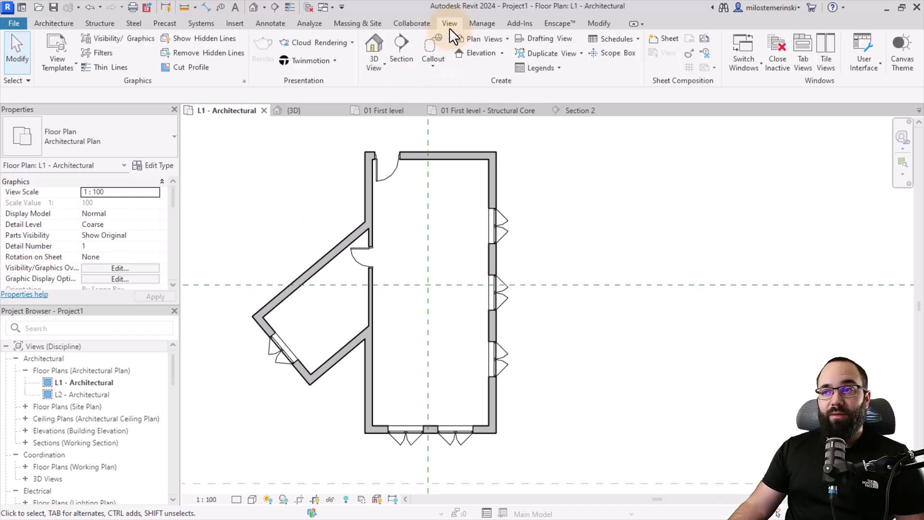
{"action": "left_click", "coordinate": [609, 56]}
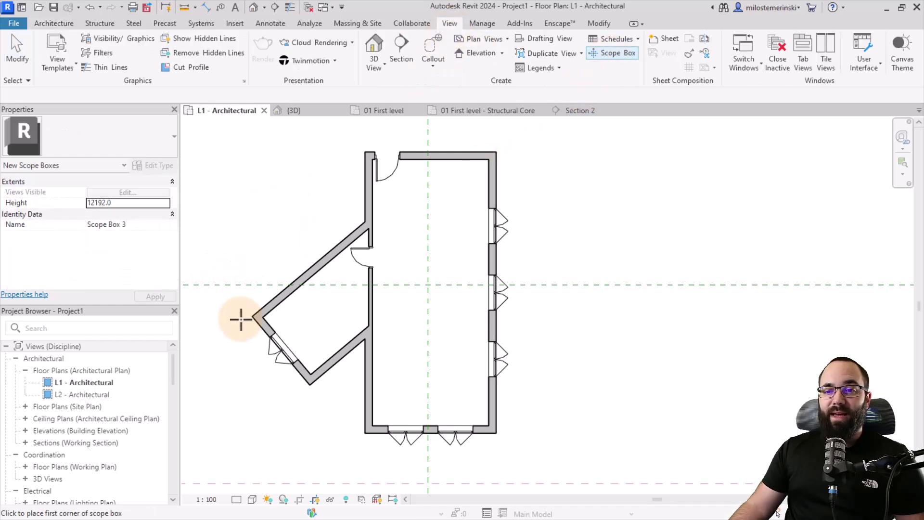
{"action": "left_click", "coordinate": [235, 273]}
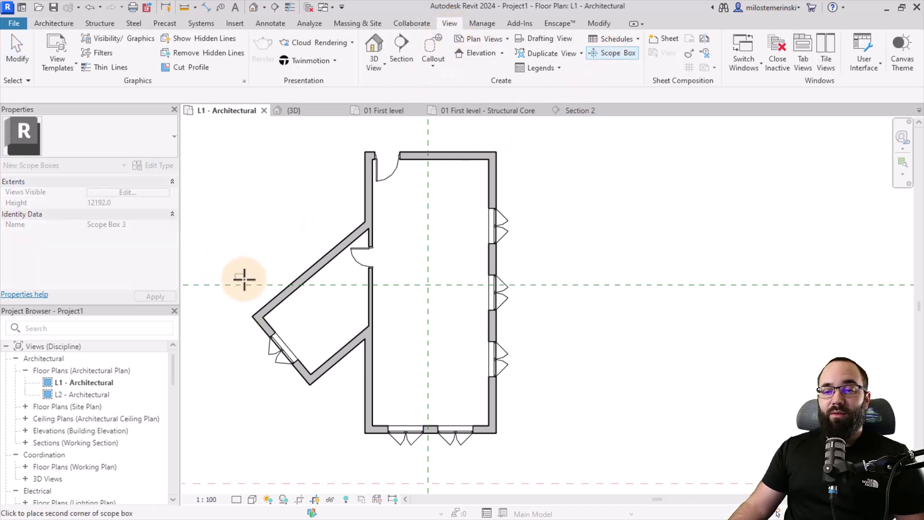
{"action": "left_click", "coordinate": [397, 388]}
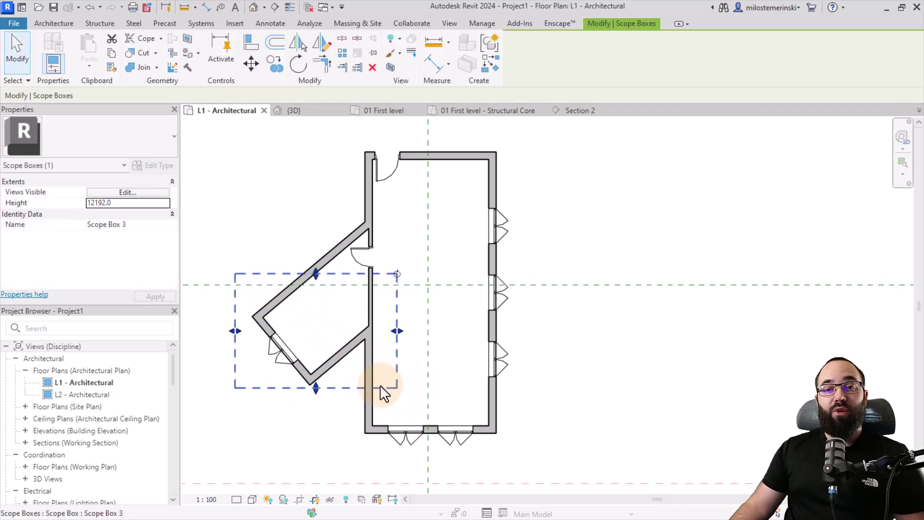
{"action": "left_click", "coordinate": [380, 385]}
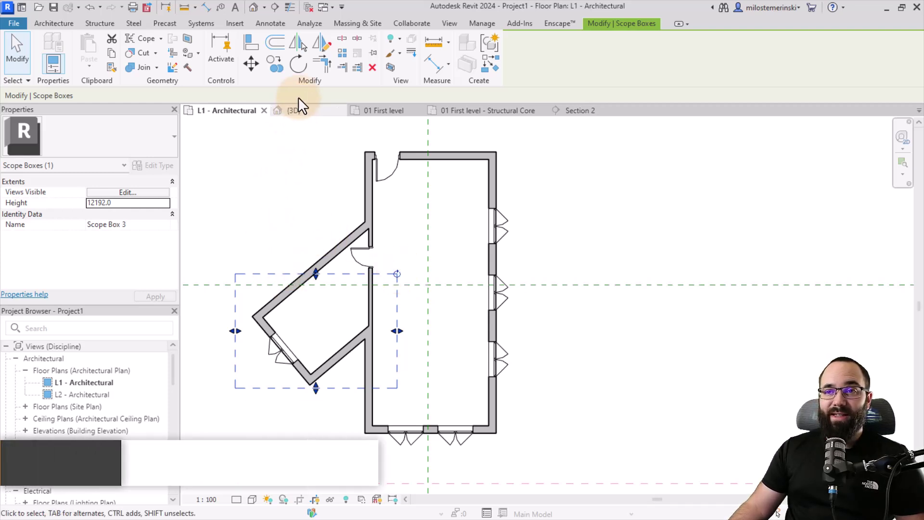
Rotate Scope Box 3 by 40° about the diagonal wall's corner to align with the wall
{"action": "left_click", "coordinate": [297, 65]}
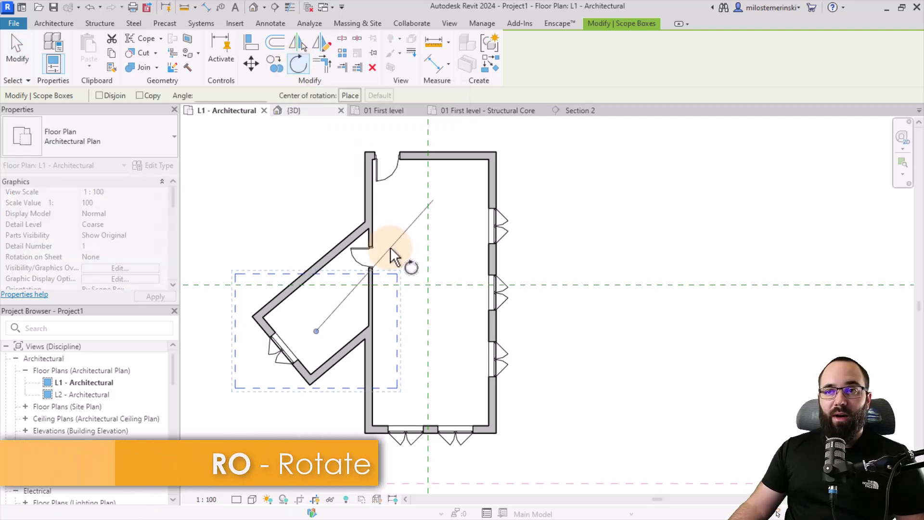
{"action": "left_click", "coordinate": [350, 96]}
{"action": "left_click", "coordinate": [286, 311]}
{"action": "left_click", "coordinate": [262, 317]}
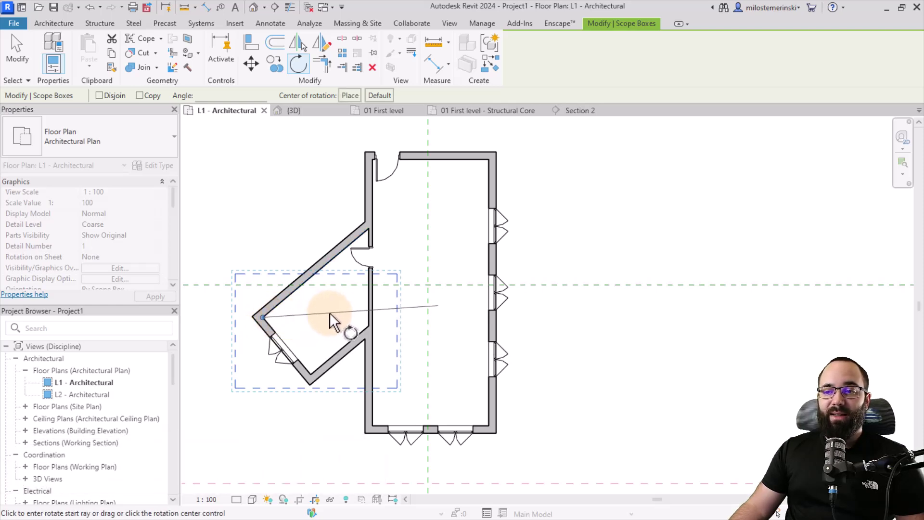
{"action": "left_click", "coordinate": [350, 321]}
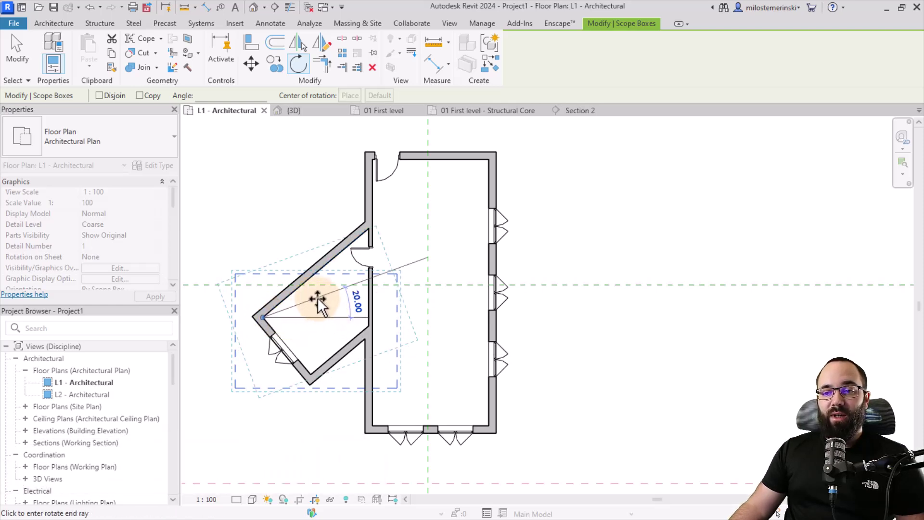
{"action": "left_click", "coordinate": [334, 260]}
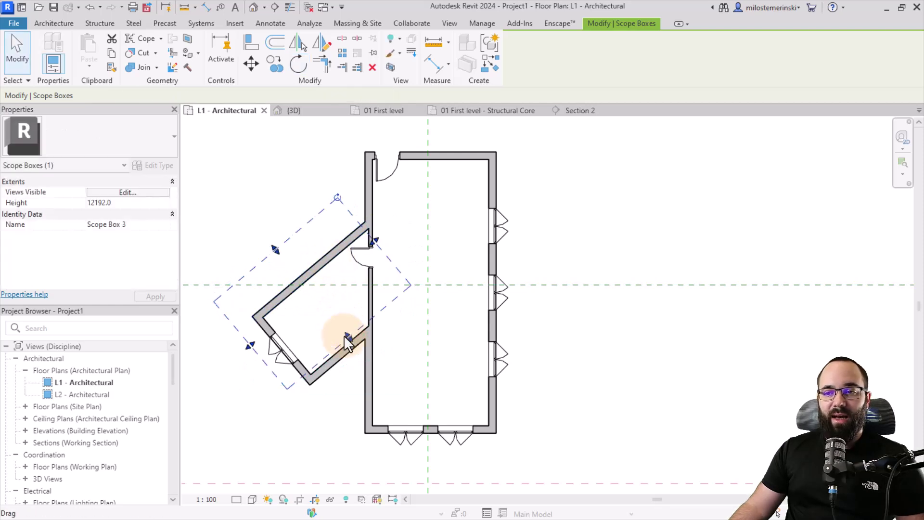
Drag Scope Box 3's edges to fit tightly around the angled wing
{"action": "left_click_drag", "start_coordinate": [365, 358], "coordinate": [365, 359]}
{"action": "left_click_drag", "start_coordinate": [275, 250], "coordinate": [292, 266]}
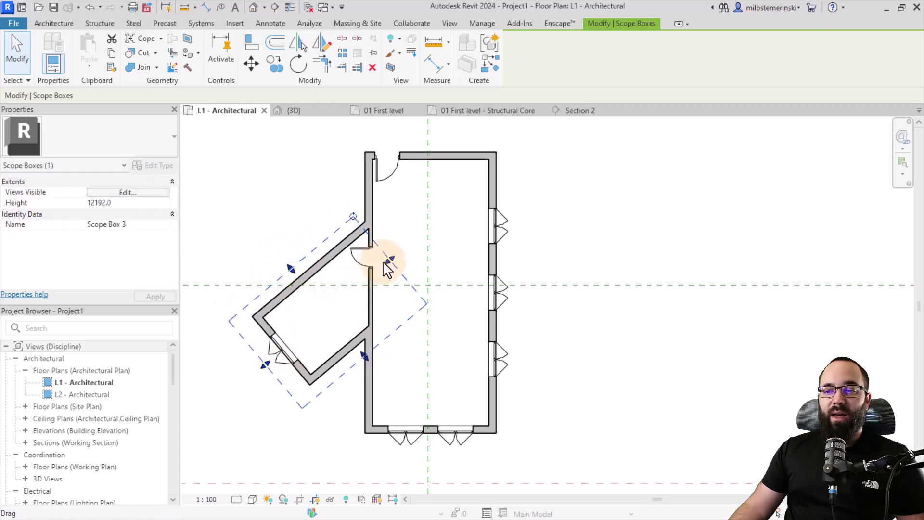
{"action": "left_click_drag", "start_coordinate": [388, 262], "coordinate": [402, 251]}
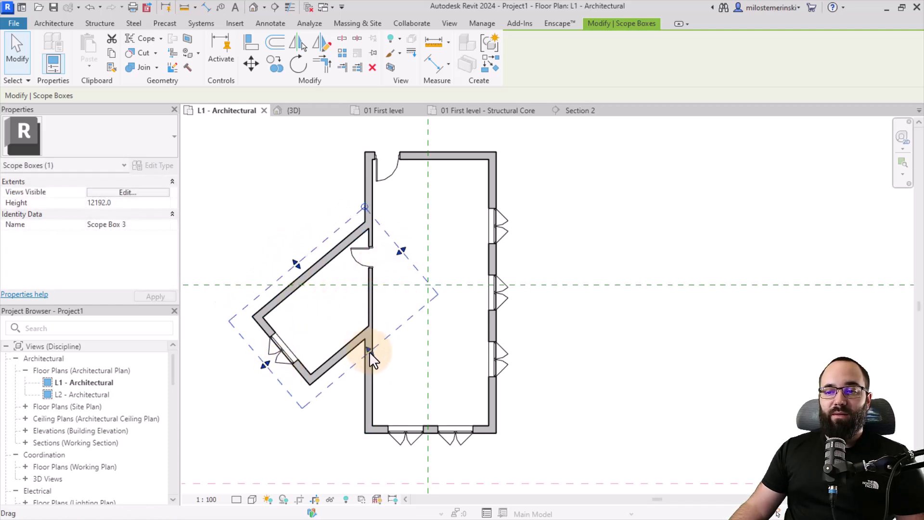
{"action": "left_click_drag", "start_coordinate": [369, 351], "coordinate": [368, 351]}
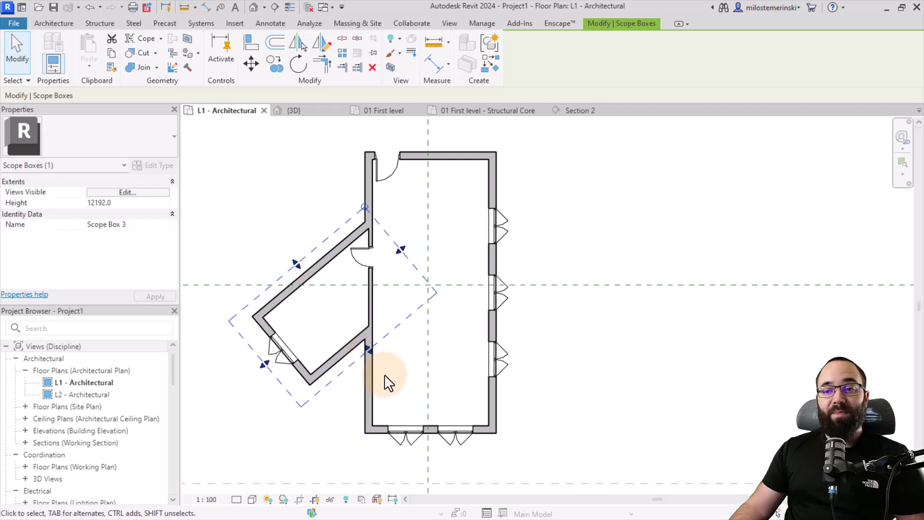
{"action": "left_click", "coordinate": [330, 331]}
{"action": "left_click", "coordinate": [299, 262]}
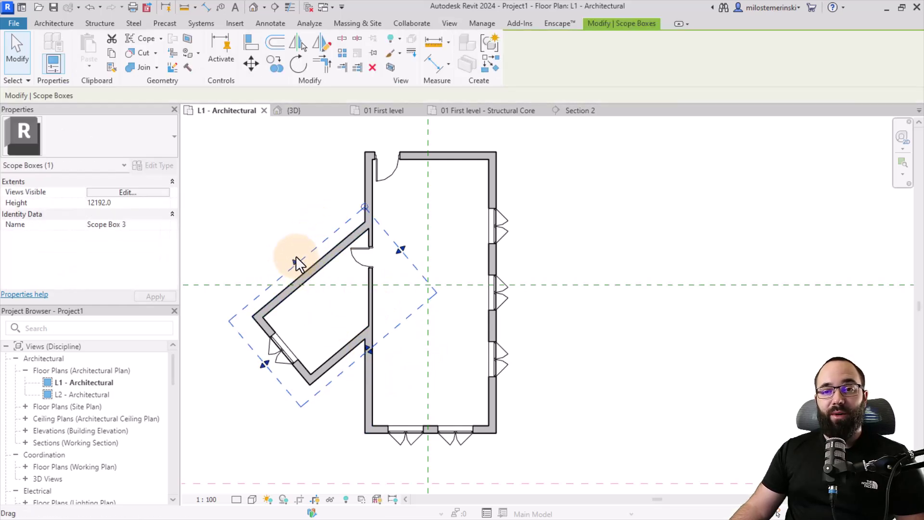
{"action": "left_click", "coordinate": [277, 248]}
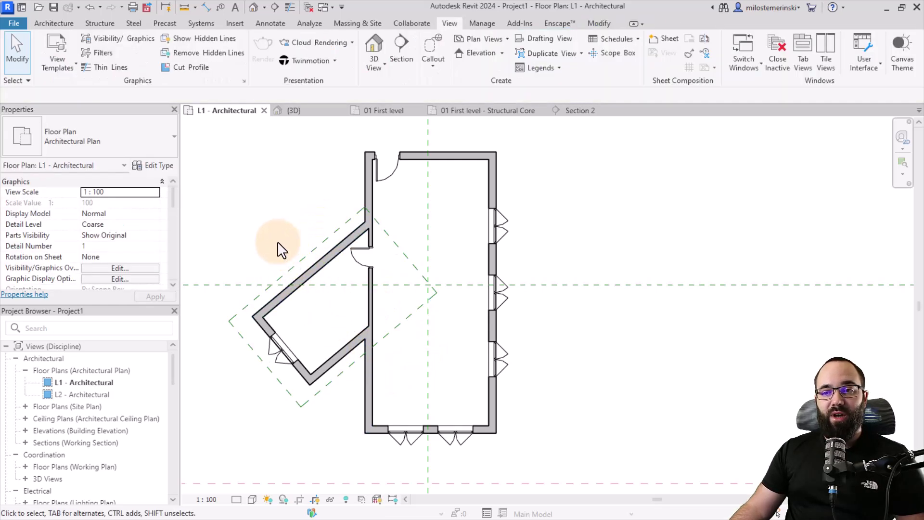
Confirm the box is Scope Box 3, then bring up the L1 - Architectural plan's view properties
{"action": "left_click", "coordinate": [286, 269]}
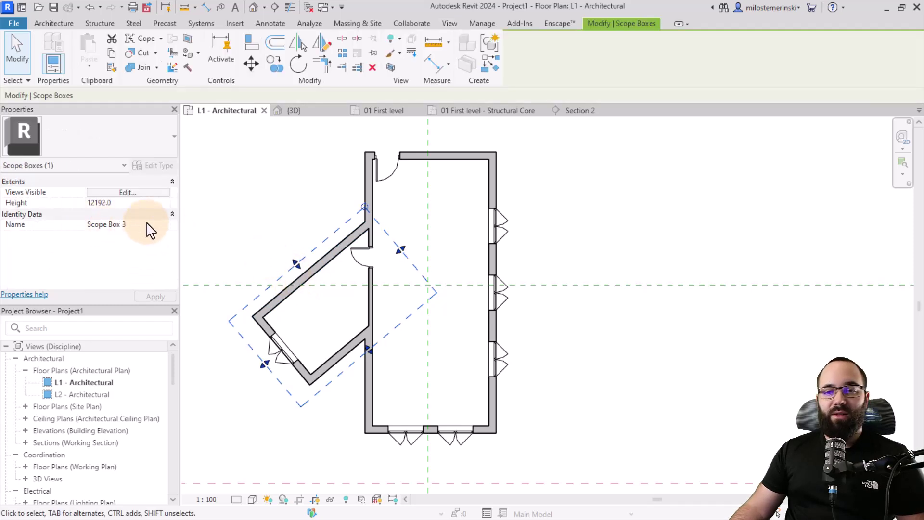
{"action": "left_click", "coordinate": [253, 224]}
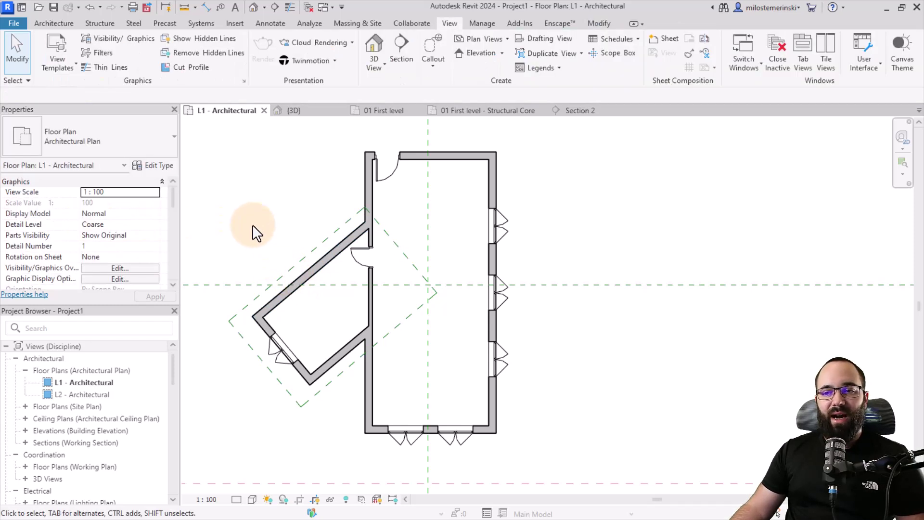
{"action": "scroll", "coordinate": [123, 224], "scroll_direction": "down", "scroll_amount": 5}
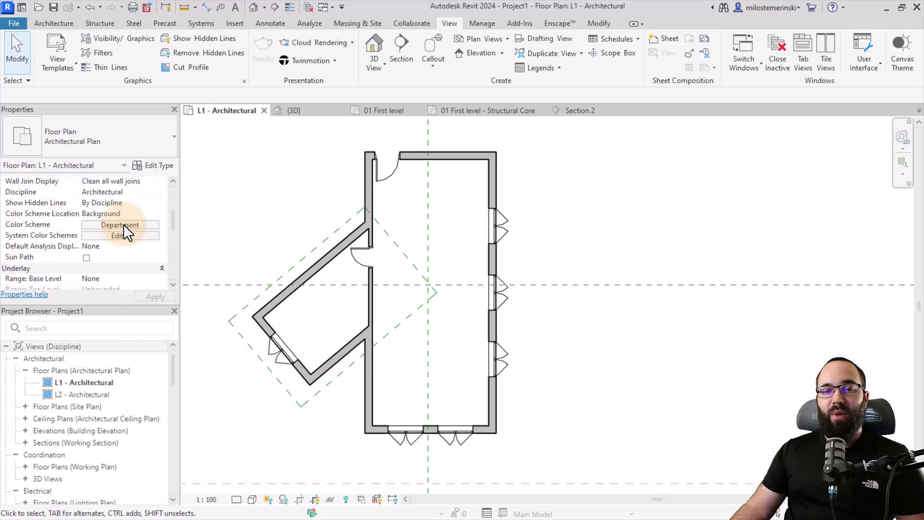
{"action": "scroll", "coordinate": [123, 223], "scroll_direction": "down", "scroll_amount": 3}
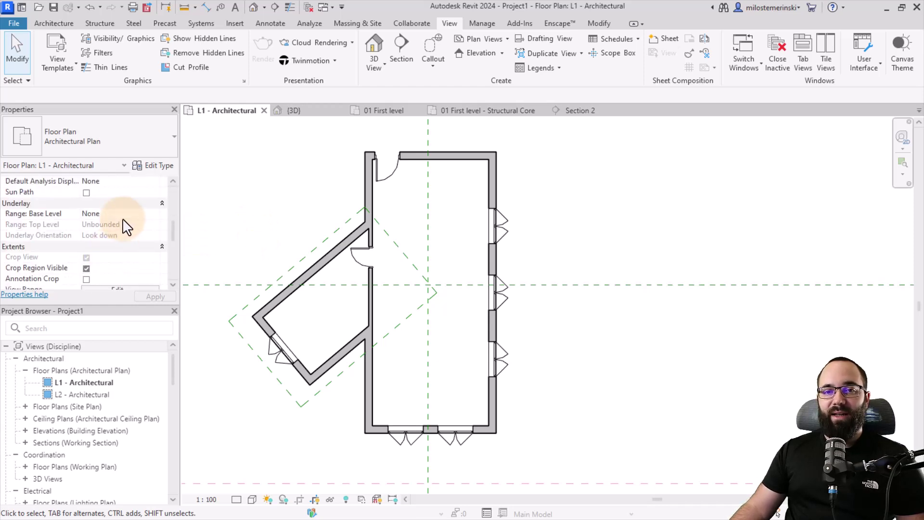
{"action": "scroll", "coordinate": [123, 223], "scroll_direction": "down", "scroll_amount": 2}
{"action": "scroll", "coordinate": [114, 240], "scroll_direction": "down", "scroll_amount": 2}
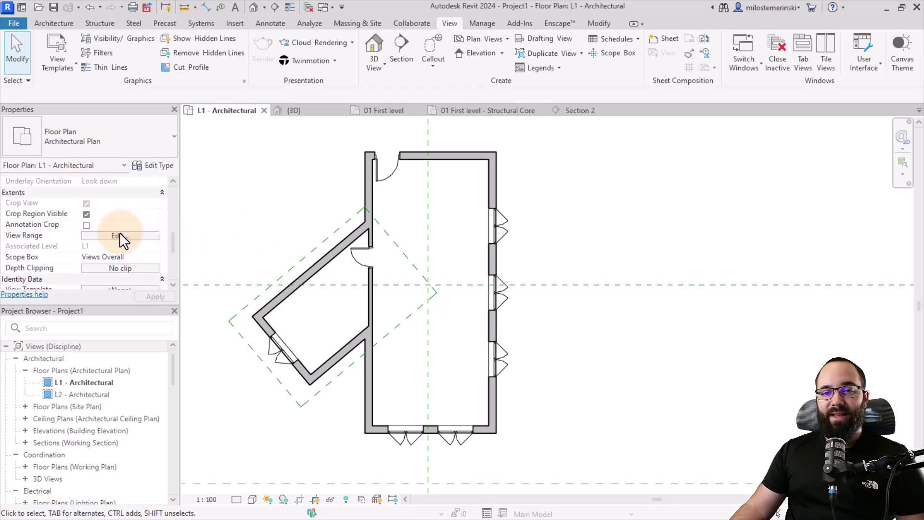
Set the plan's Scope Box extent to Scope Box 3 and apply it
{"action": "left_click", "coordinate": [154, 256]}
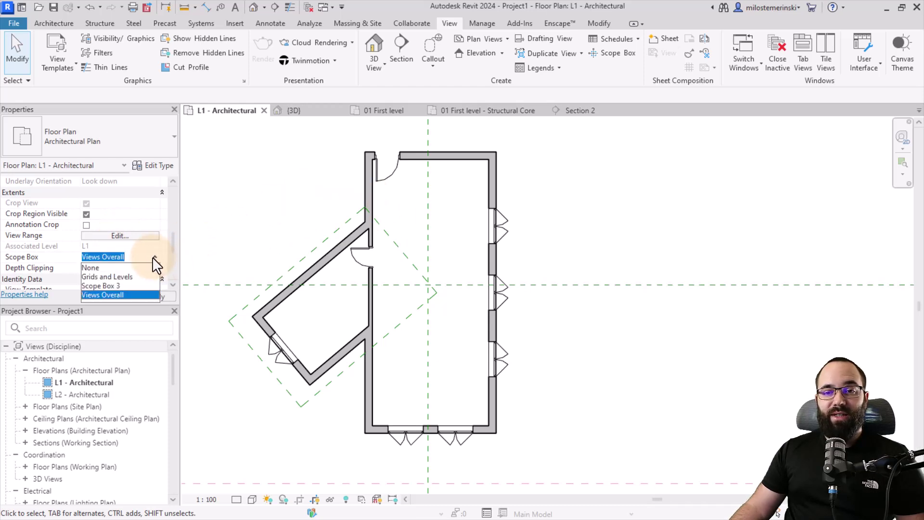
{"action": "left_click", "coordinate": [112, 286]}
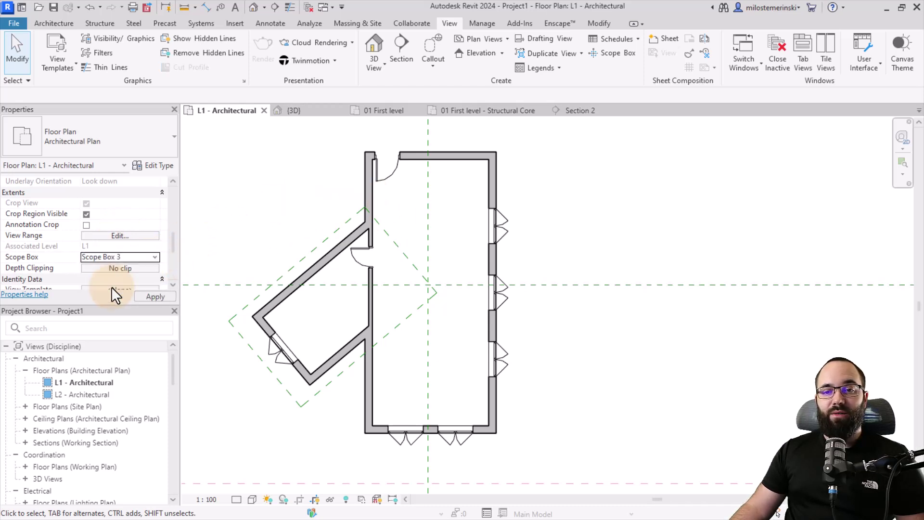
{"action": "left_click", "coordinate": [163, 296]}
{"action": "scroll", "coordinate": [342, 224], "scroll_direction": "up", "scroll_amount": 3}
{"action": "middle_click_drag", "start_coordinate": [343, 233], "coordinate": [326, 278]}
{"action": "scroll", "coordinate": [326, 278], "scroll_direction": "up", "scroll_amount": 1}
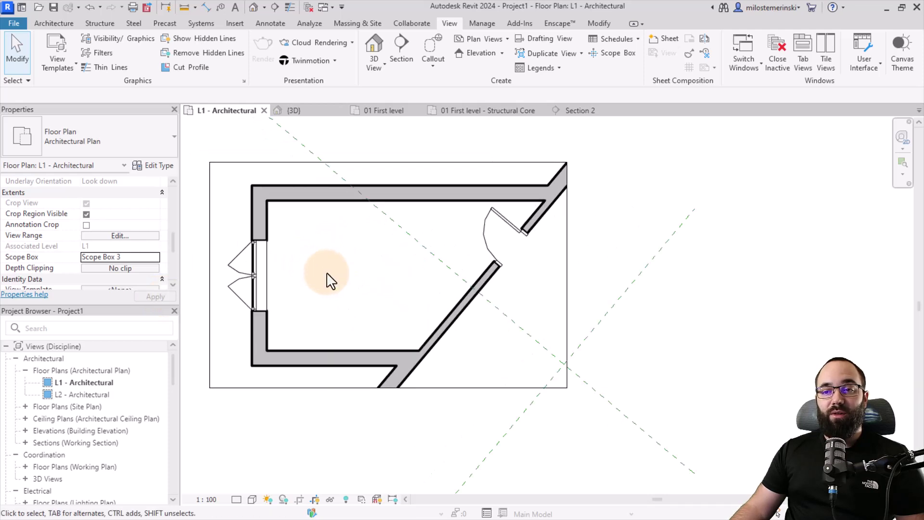